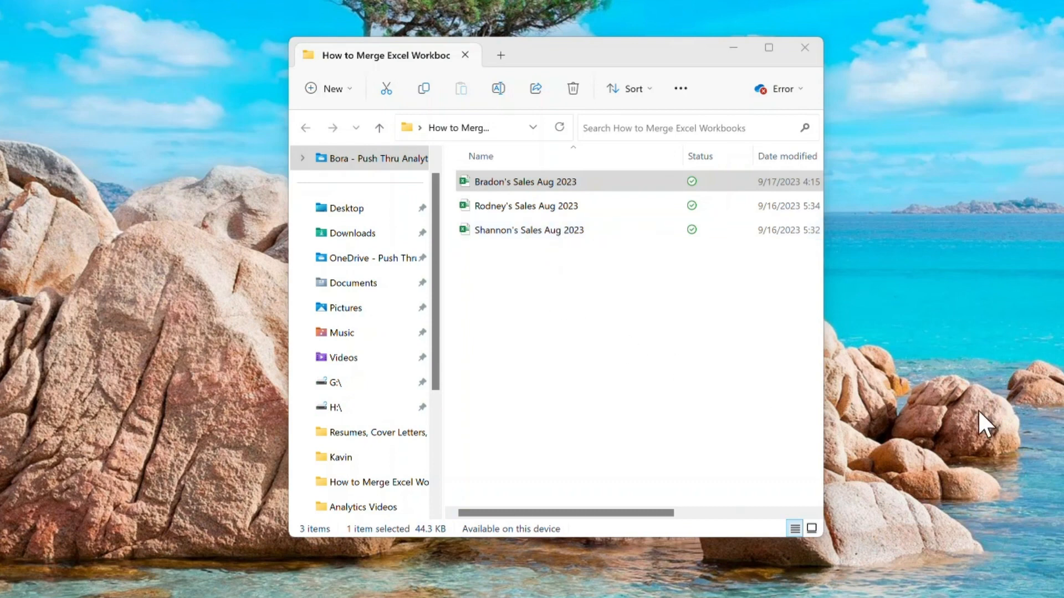
Open the first Sales Aug 2023 workbook in the folder, examine its column headers and data, and close it.
{"action": "left_click", "coordinate": [559, 186]}
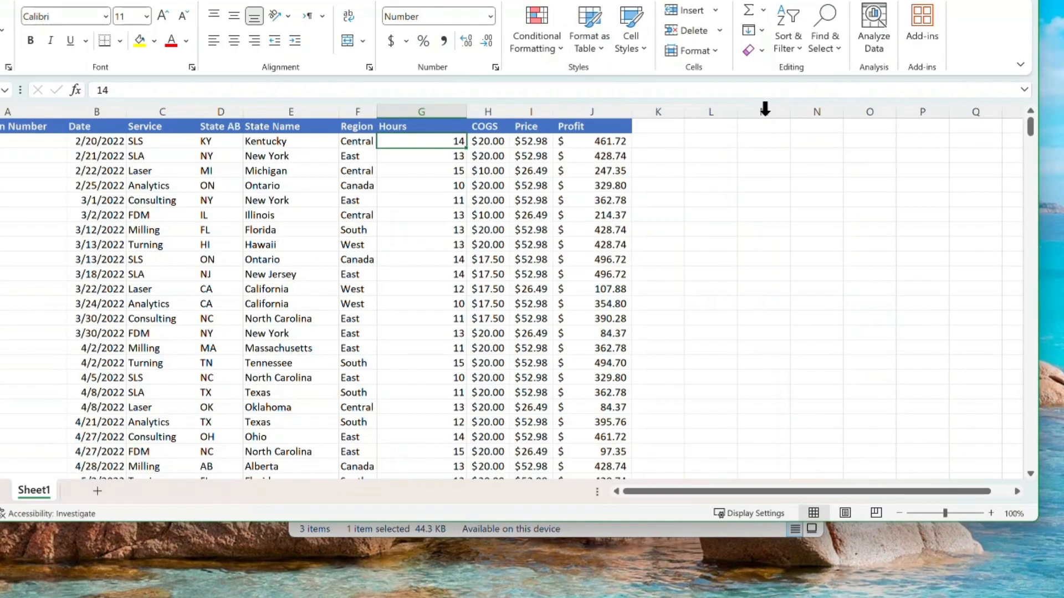
{"action": "left_click_drag", "start_coordinate": [766, 0], "coordinate": [913, 333]}
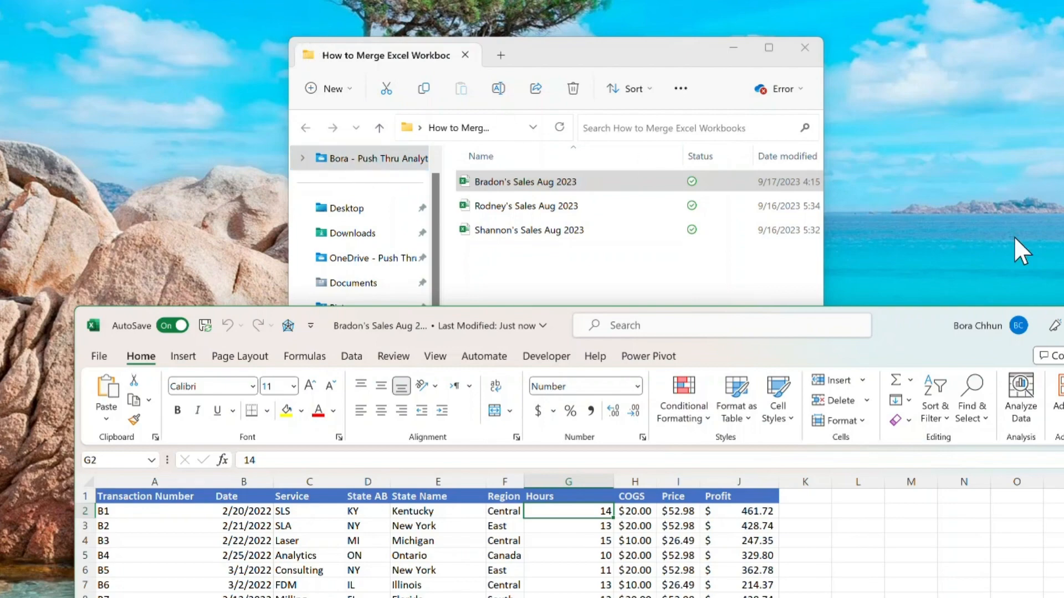
{"action": "left_click_drag", "start_coordinate": [933, 324], "coordinate": [994, 31]}
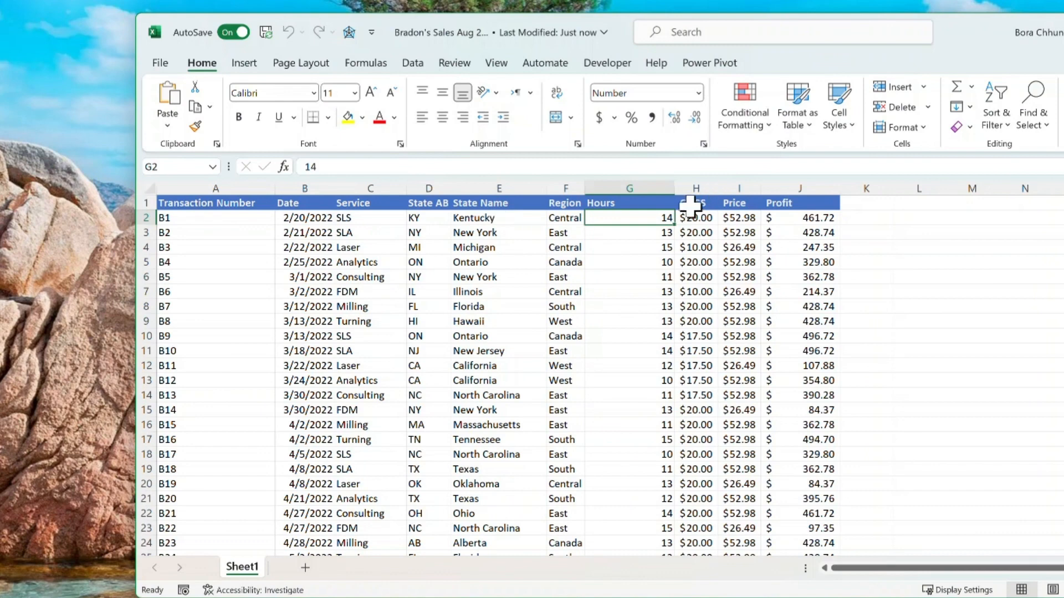
{"action": "left_click", "coordinate": [224, 204]}
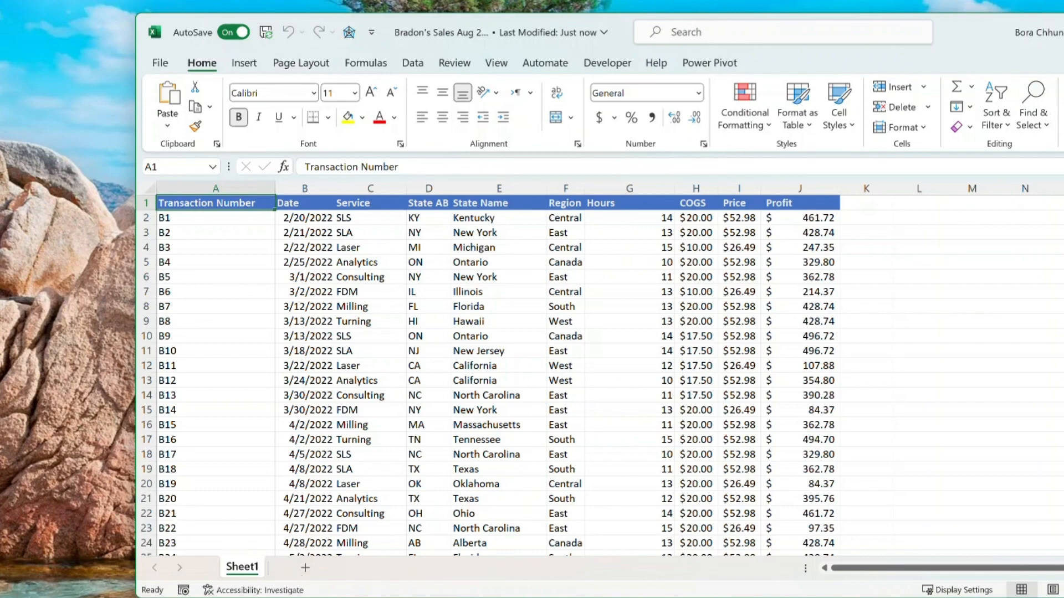
{"action": "key", "text": "alt+F4"}
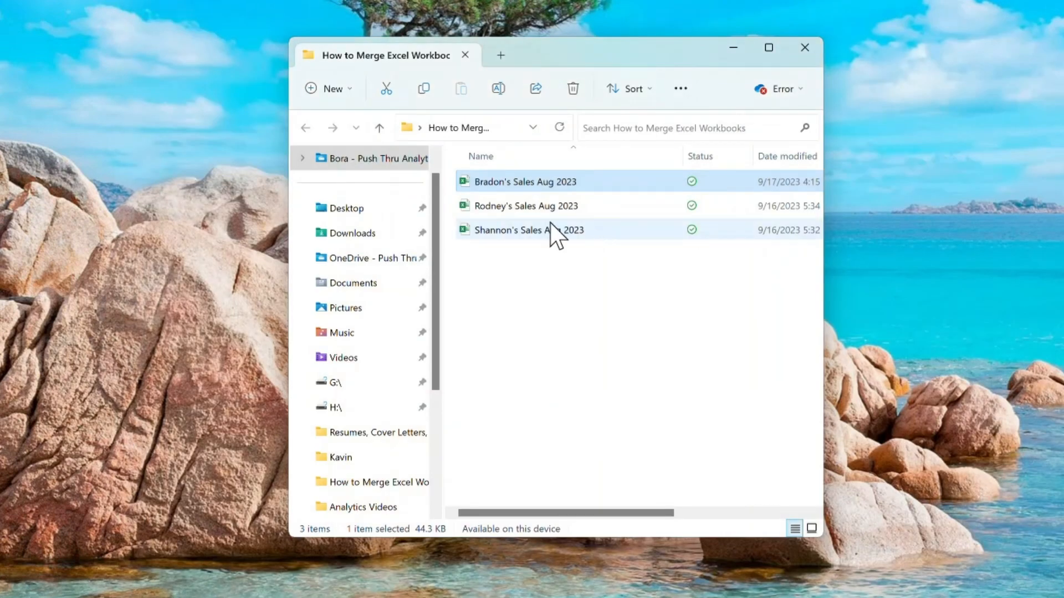
Open the other two Sales Aug 2023 workbooks, compare their column layout, and close them.
{"action": "left_click", "coordinate": [552, 208]}
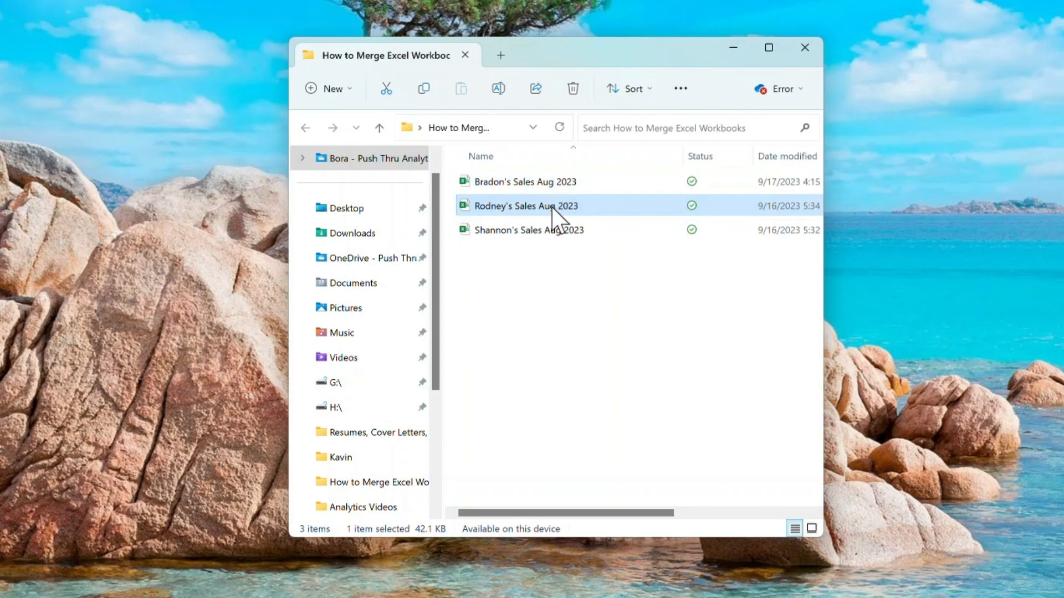
{"action": "double_click", "coordinate": [552, 208]}
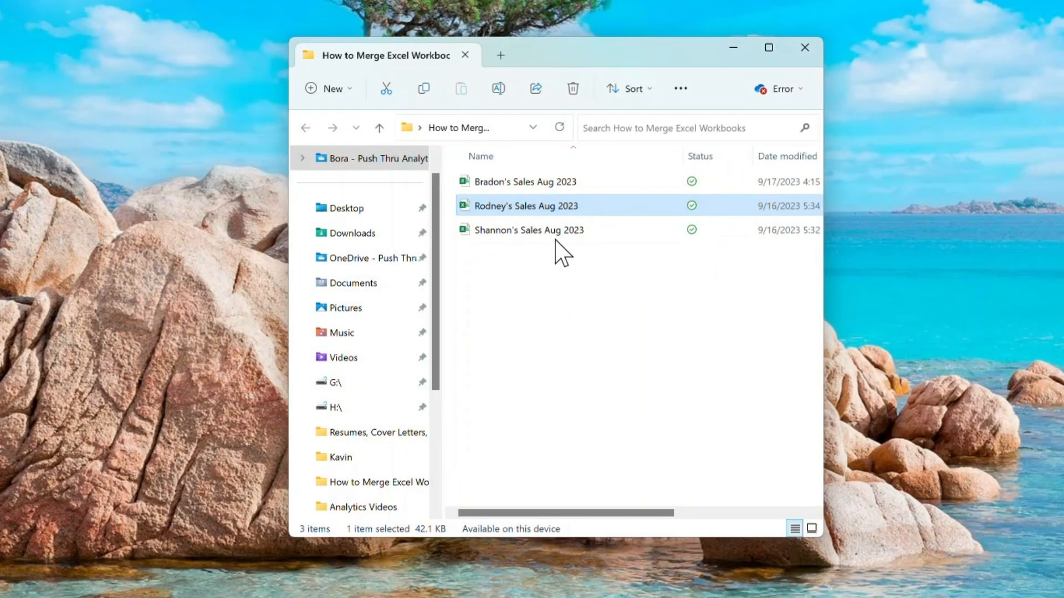
{"action": "left_click", "coordinate": [560, 227]}
{"action": "double_click", "coordinate": [560, 228]}
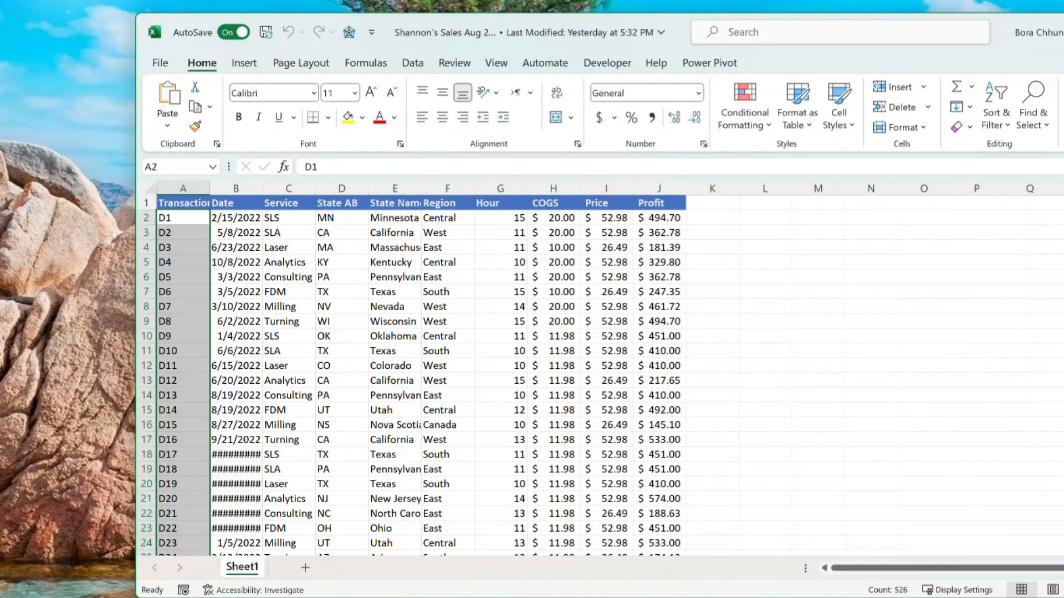
{"action": "key", "text": "alt+F4"}
{"action": "left_click", "coordinate": [586, 405]}
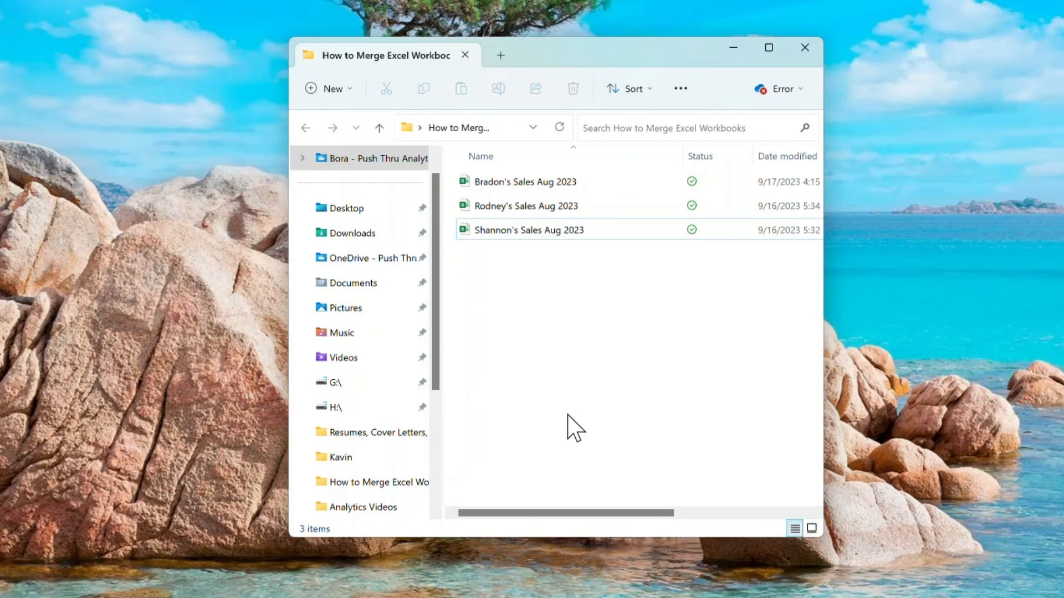
Switch to Excel with a new blank workbook.
{"action": "key", "text": "super"}
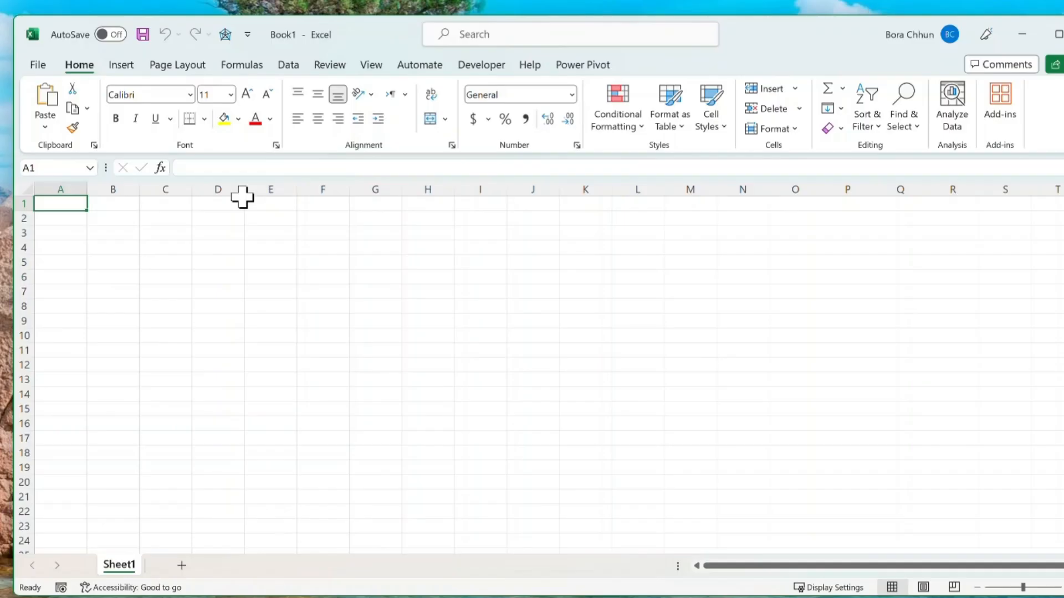
{"action": "left_click", "coordinate": [31, 63]}
{"action": "left_click", "coordinate": [32, 63]}
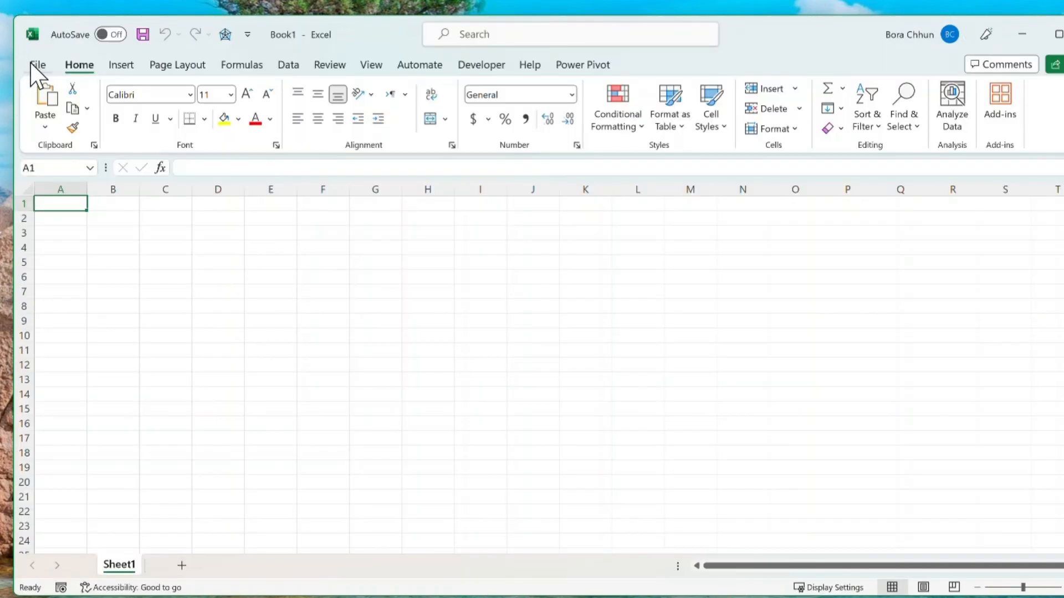
Get data from a folder, choosing How to Merge Excel Workbooks on the Desktop as the source.
{"action": "left_click", "coordinate": [286, 69]}
{"action": "left_click", "coordinate": [42, 128]}
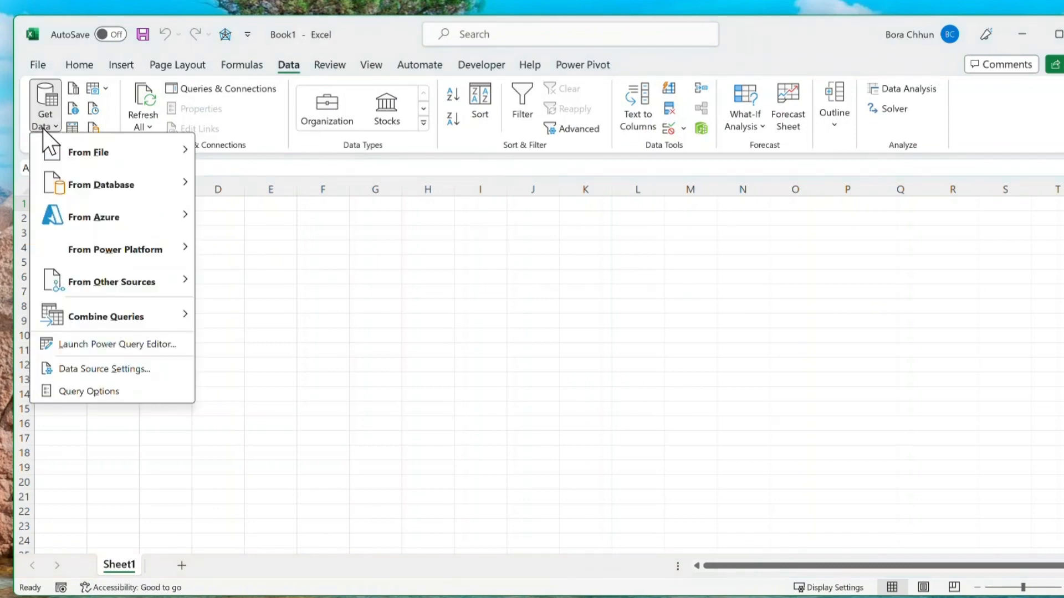
{"action": "mouse_move", "coordinate": [90, 163]}
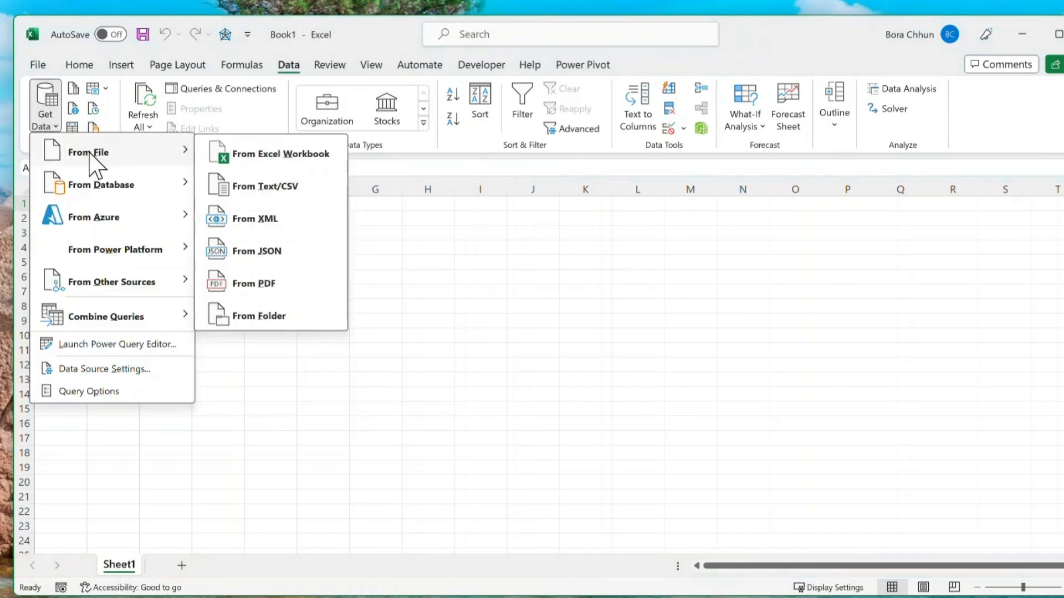
{"action": "left_click", "coordinate": [269, 316]}
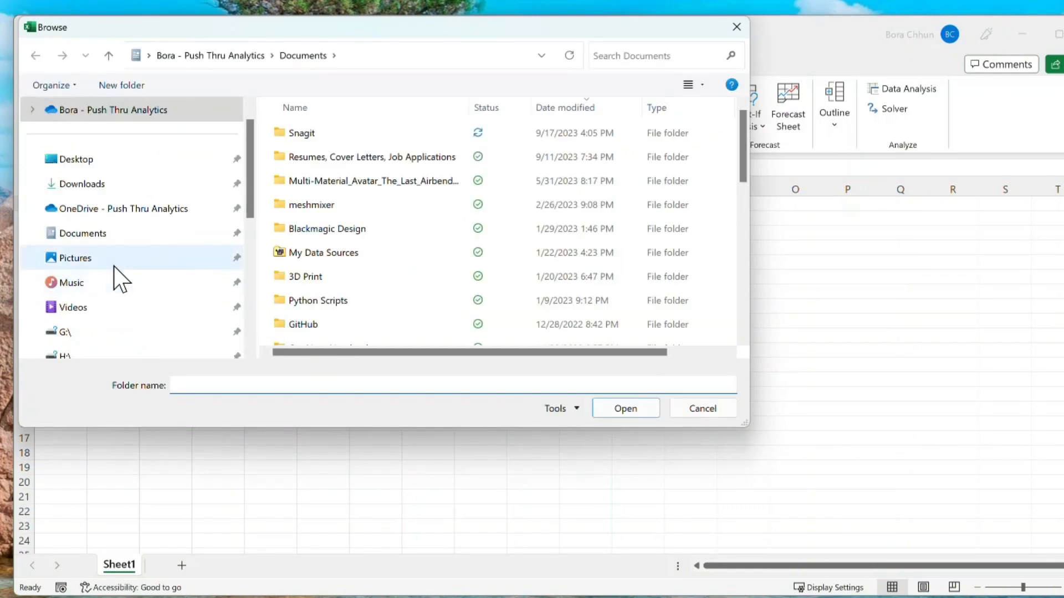
{"action": "left_click", "coordinate": [121, 164]}
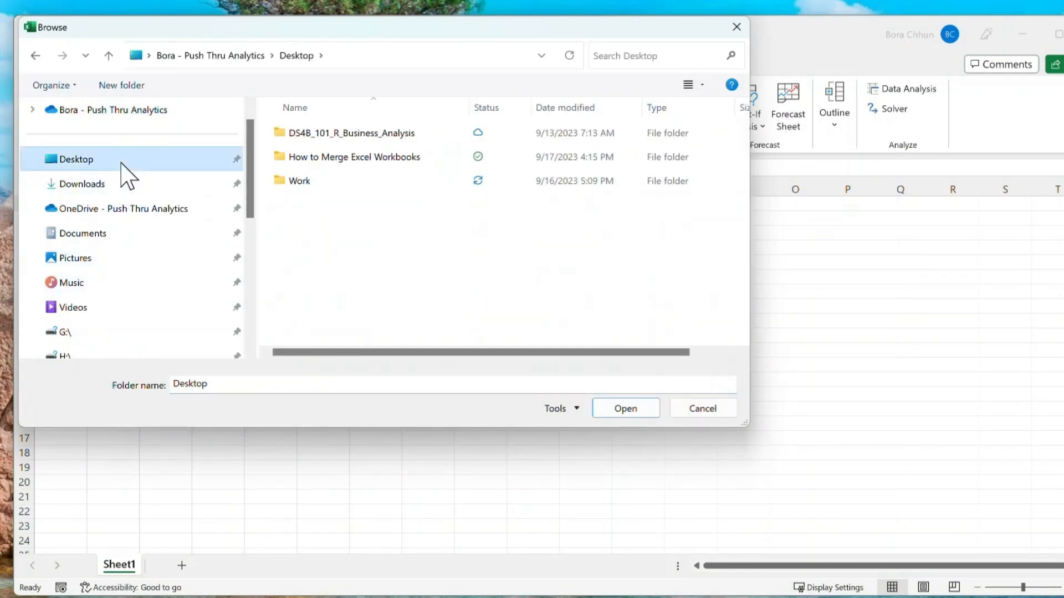
{"action": "left_click", "coordinate": [377, 161]}
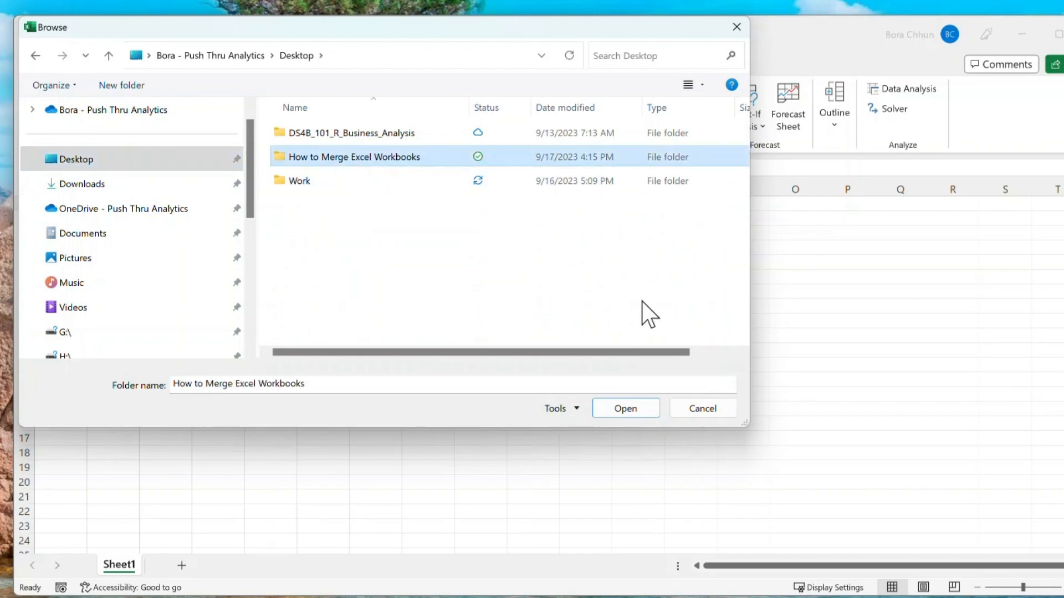
{"action": "left_click", "coordinate": [639, 407]}
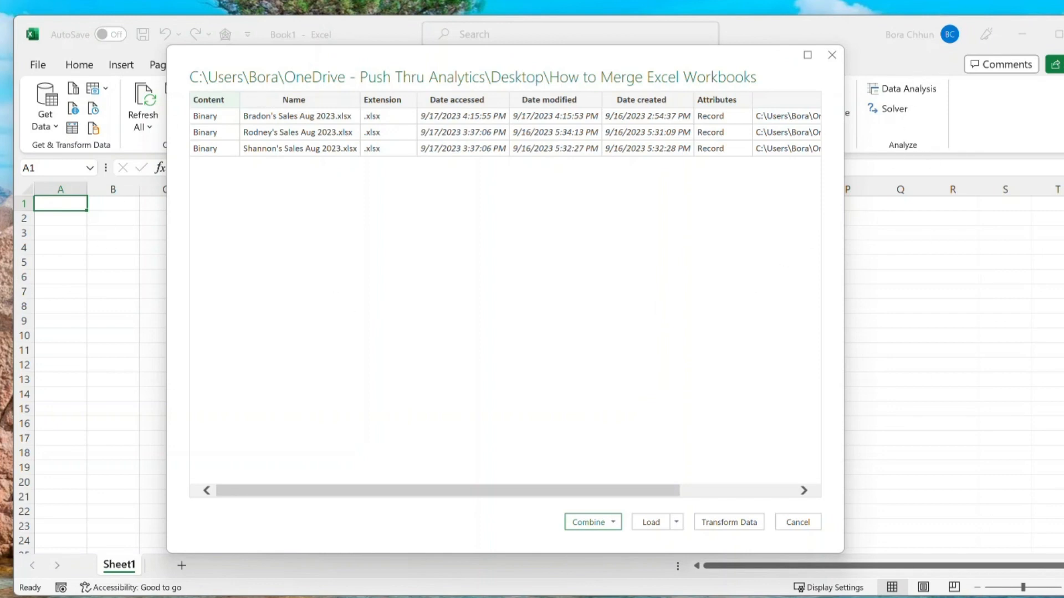
Combine and transform the folder's files using Sheet1 from the first file as the sample, skipping files with errors.
{"action": "left_click", "coordinate": [614, 524]}
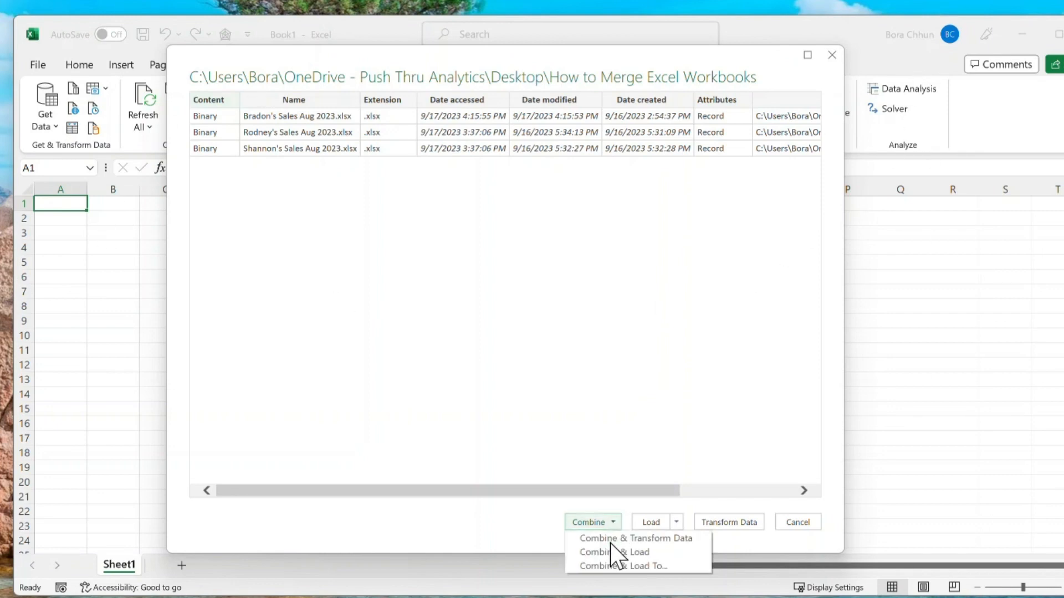
{"action": "left_click", "coordinate": [611, 539]}
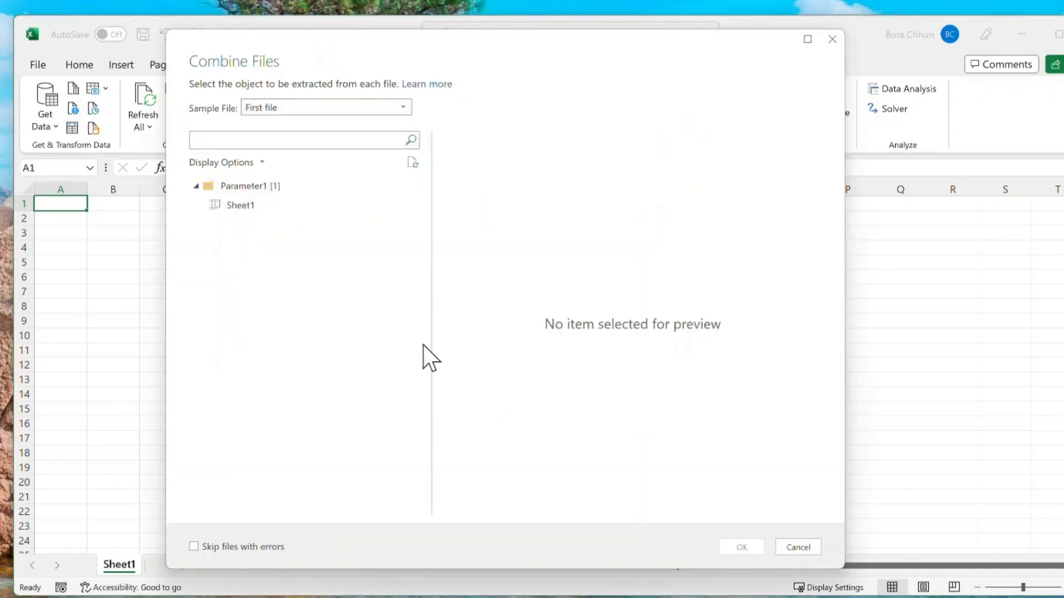
{"action": "left_click", "coordinate": [278, 205]}
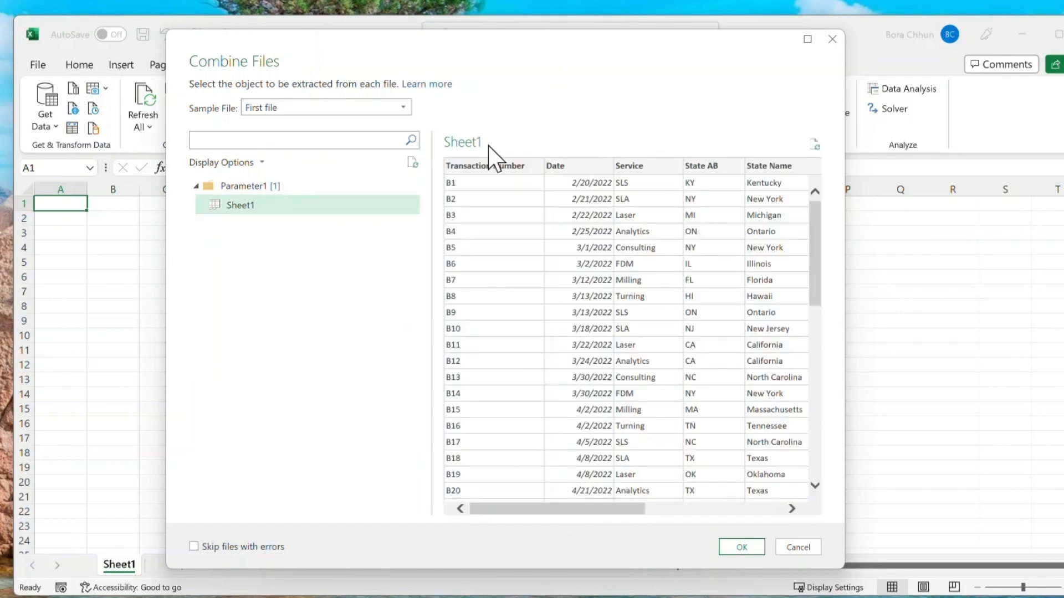
{"action": "left_click_drag", "start_coordinate": [600, 511], "coordinate": [741, 500]}
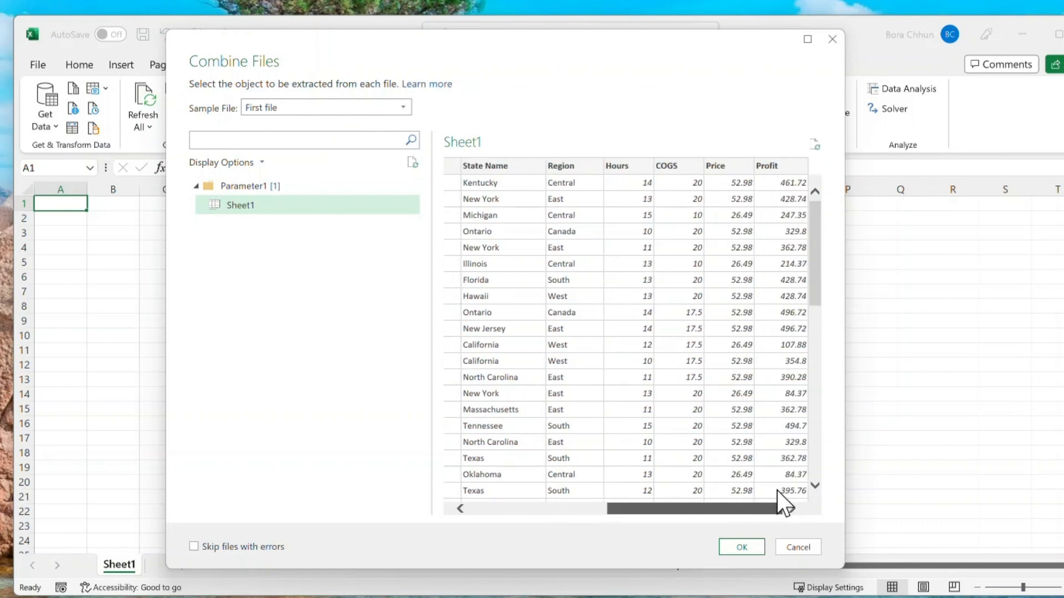
{"action": "left_click", "coordinate": [244, 553]}
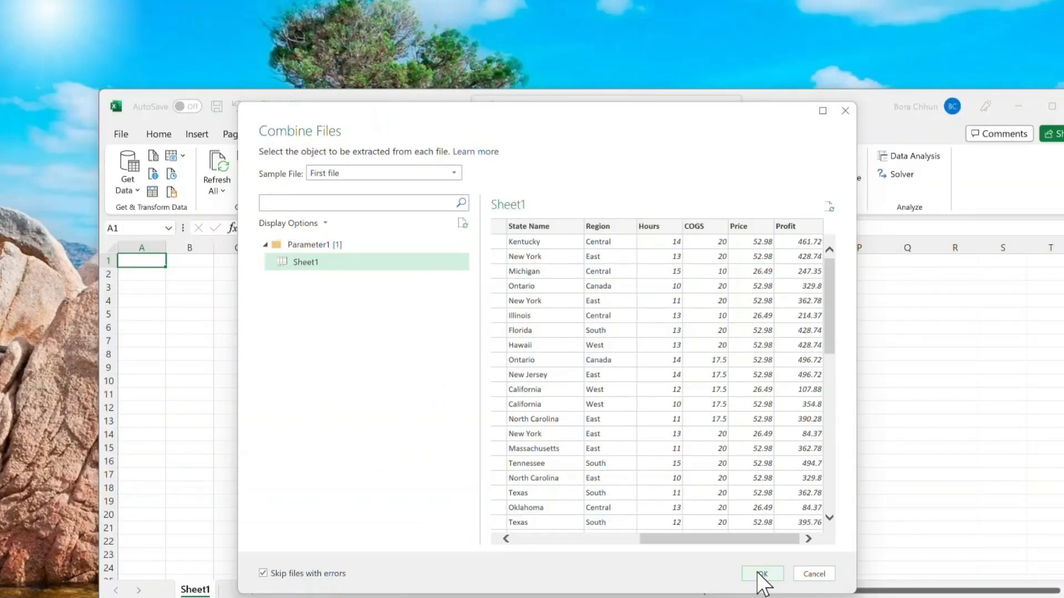
{"action": "left_click", "coordinate": [759, 574]}
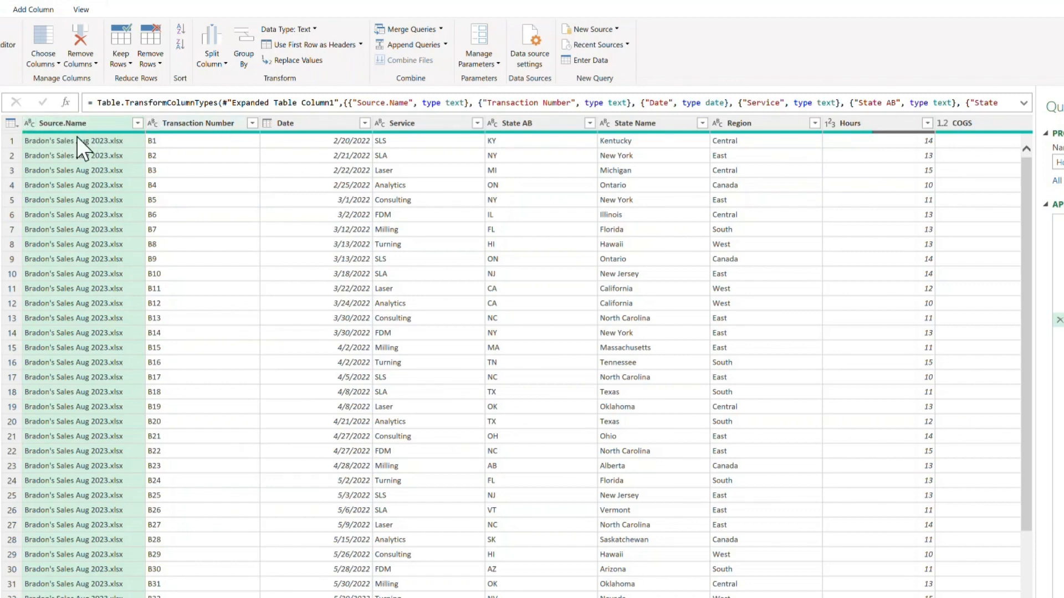
Examine the data types of the combined query's columns from Transaction Number to Hours, including the Hours filter values.
{"action": "left_click", "coordinate": [224, 123]}
{"action": "left_click", "coordinate": [285, 127]}
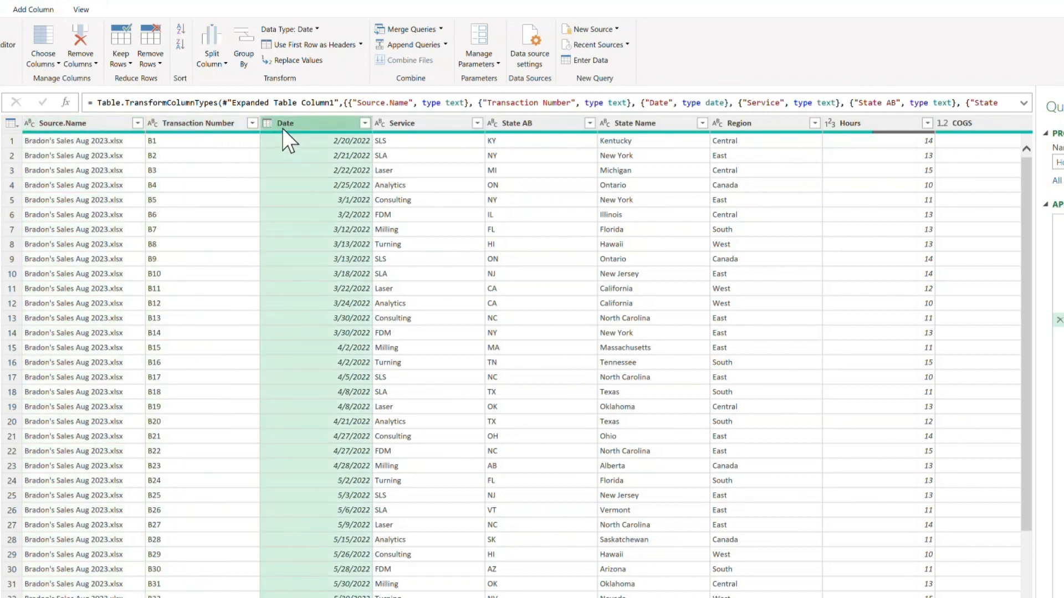
{"action": "left_click", "coordinate": [399, 126]}
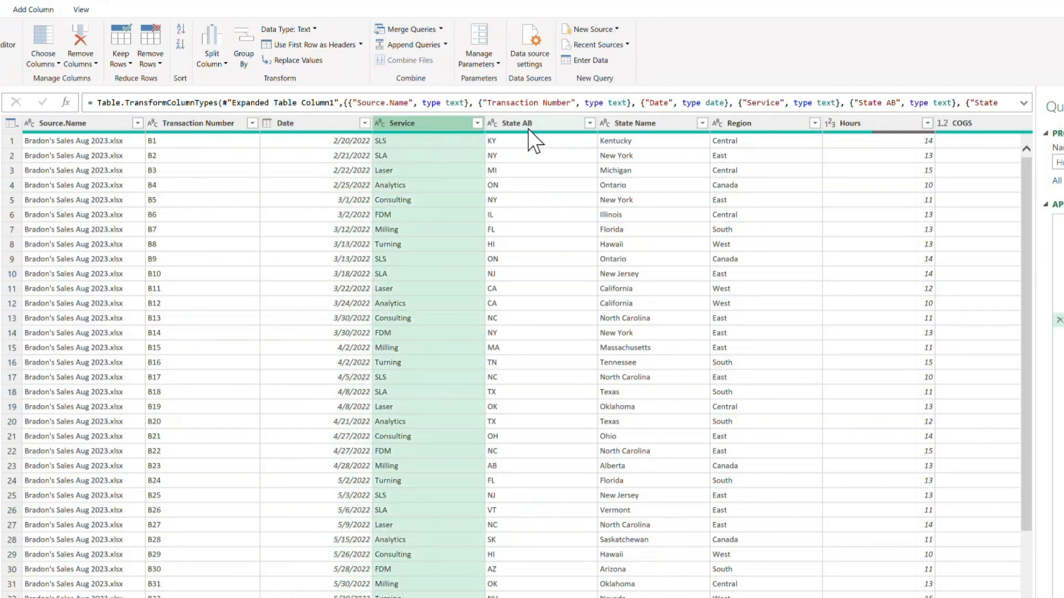
{"action": "left_click", "coordinate": [551, 120]}
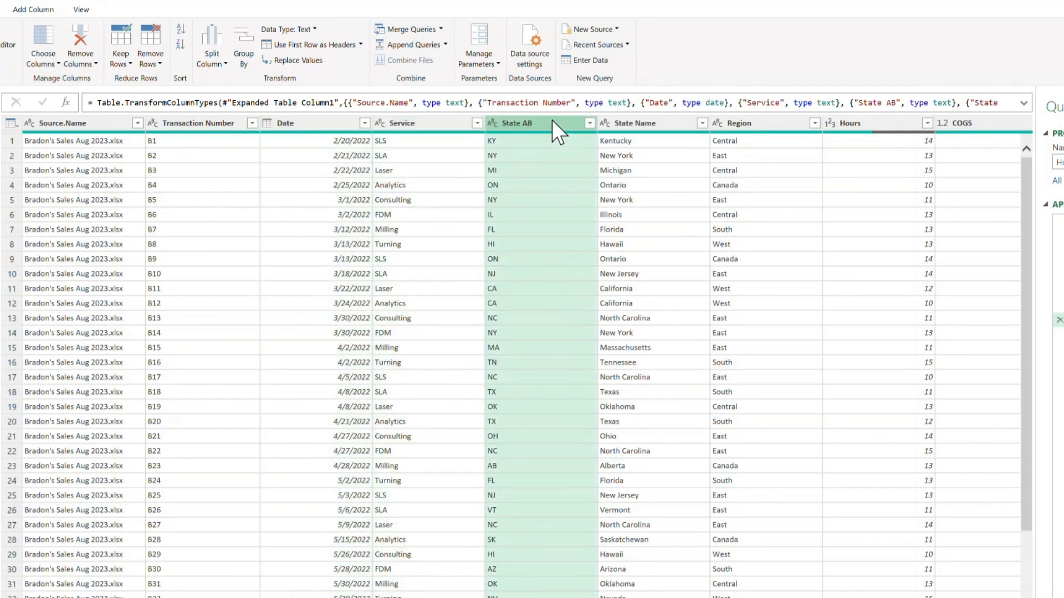
{"action": "left_click", "coordinate": [675, 124]}
{"action": "left_click", "coordinate": [758, 123]}
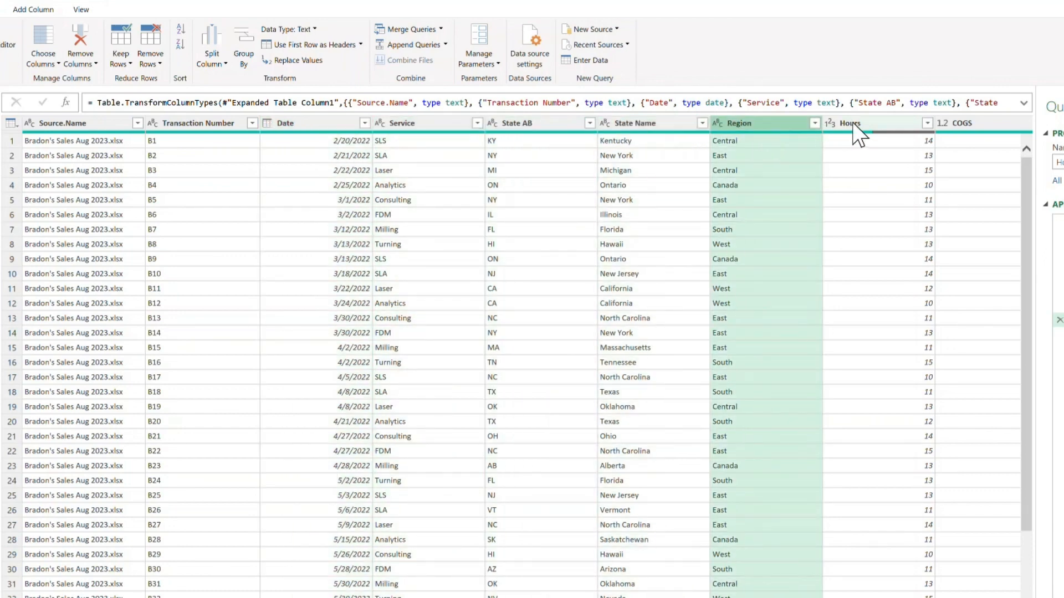
{"action": "left_click", "coordinate": [853, 122]}
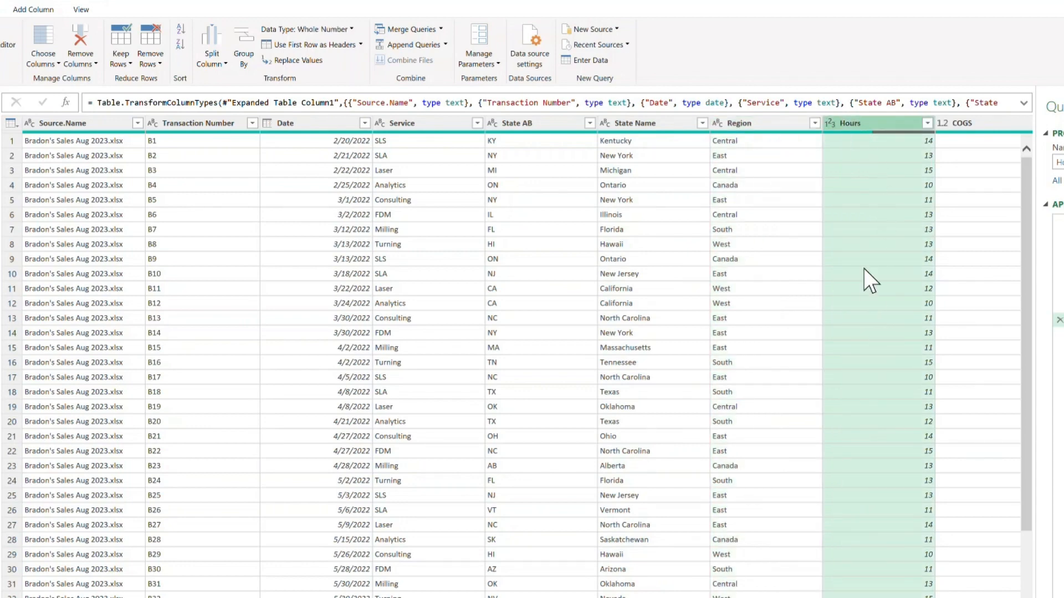
{"action": "left_click", "coordinate": [927, 123]}
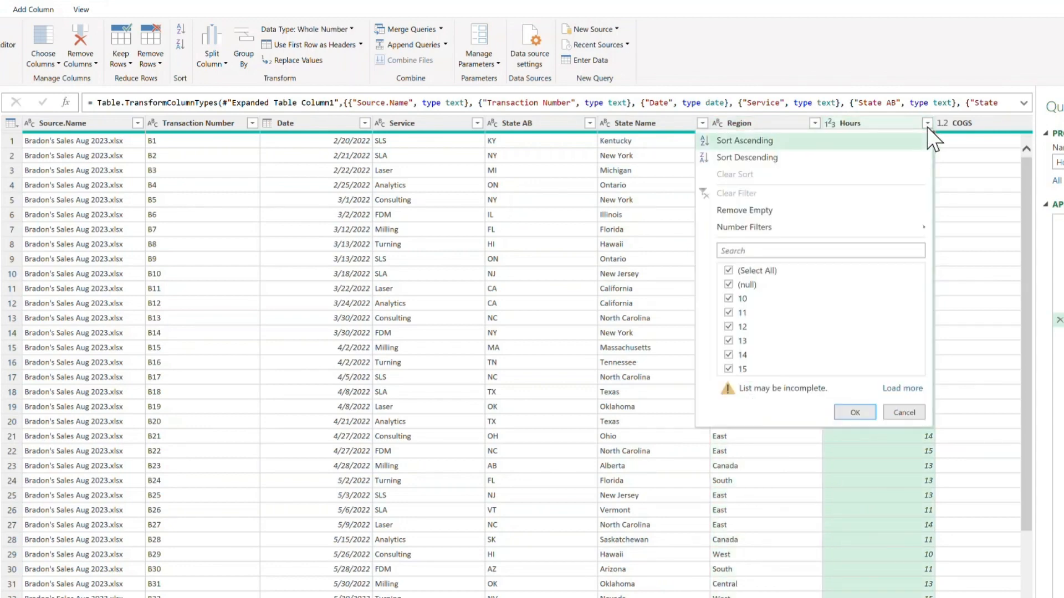
{"action": "left_click", "coordinate": [926, 124]}
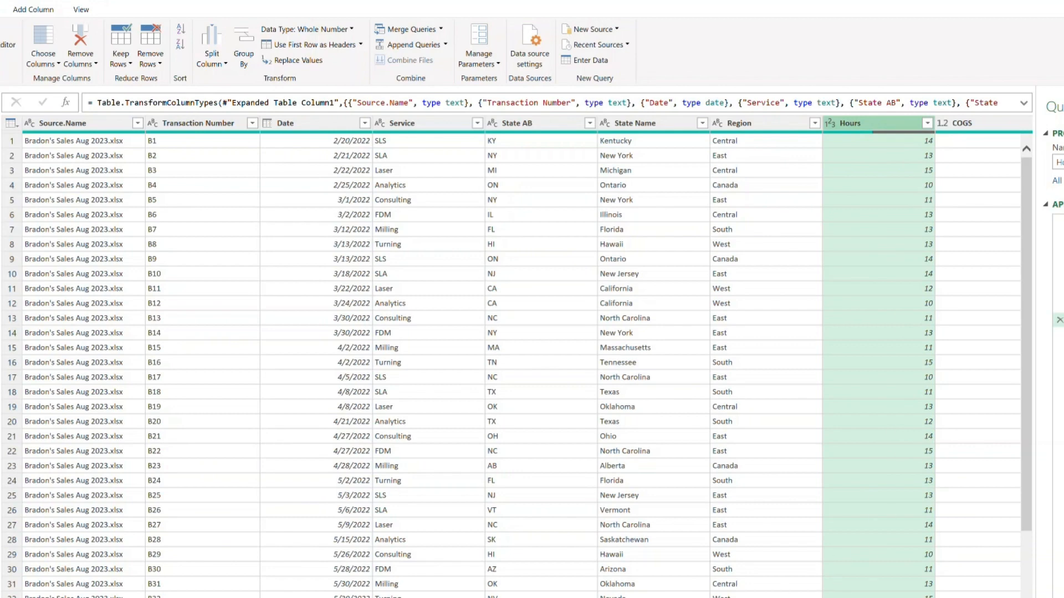
Change the COGS column's data type to Currency, adding the conversion as a new step.
{"action": "scroll", "coordinate": [614, 232], "scroll_direction": "right", "scroll_amount": 5}
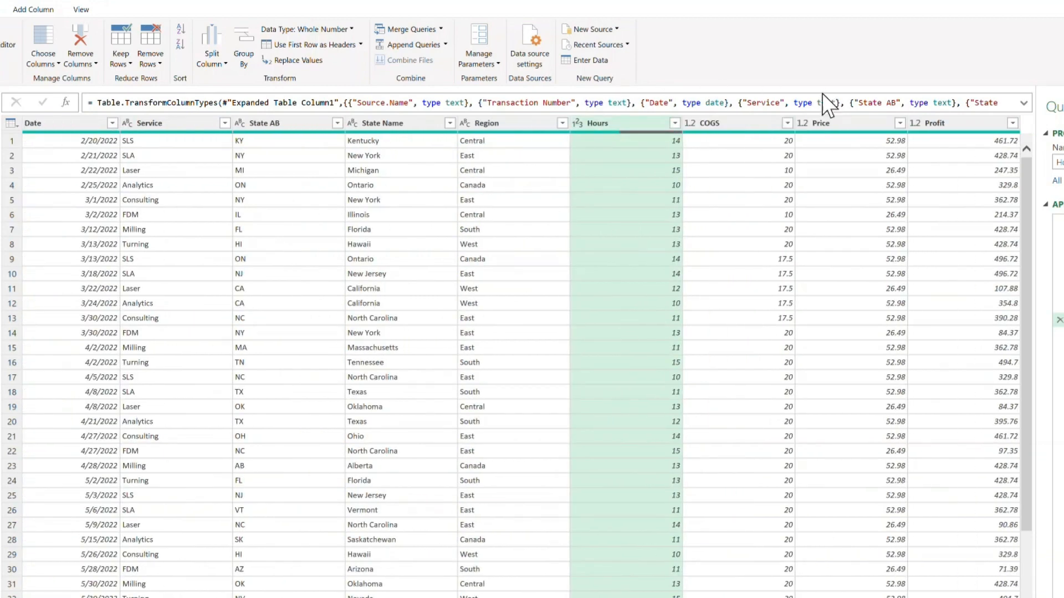
{"action": "left_click", "coordinate": [754, 124]}
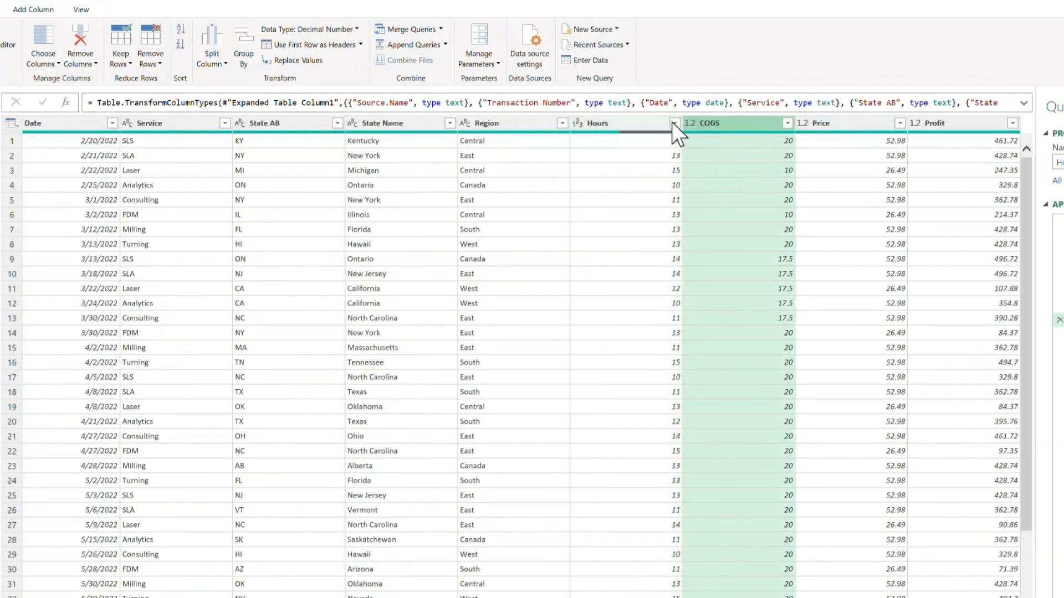
{"action": "left_click", "coordinate": [687, 125]}
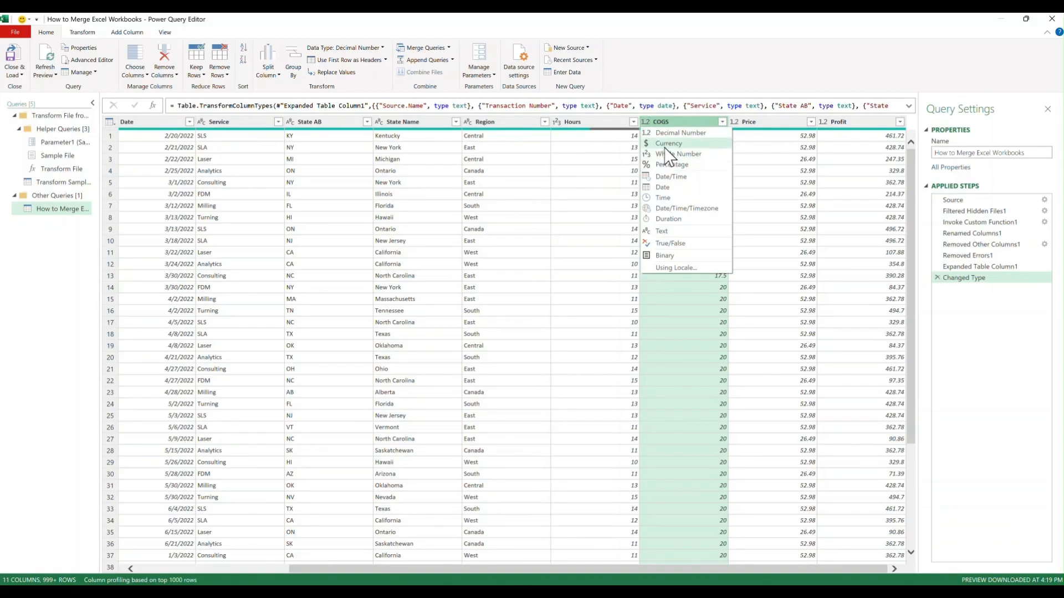
{"action": "left_click", "coordinate": [724, 166]}
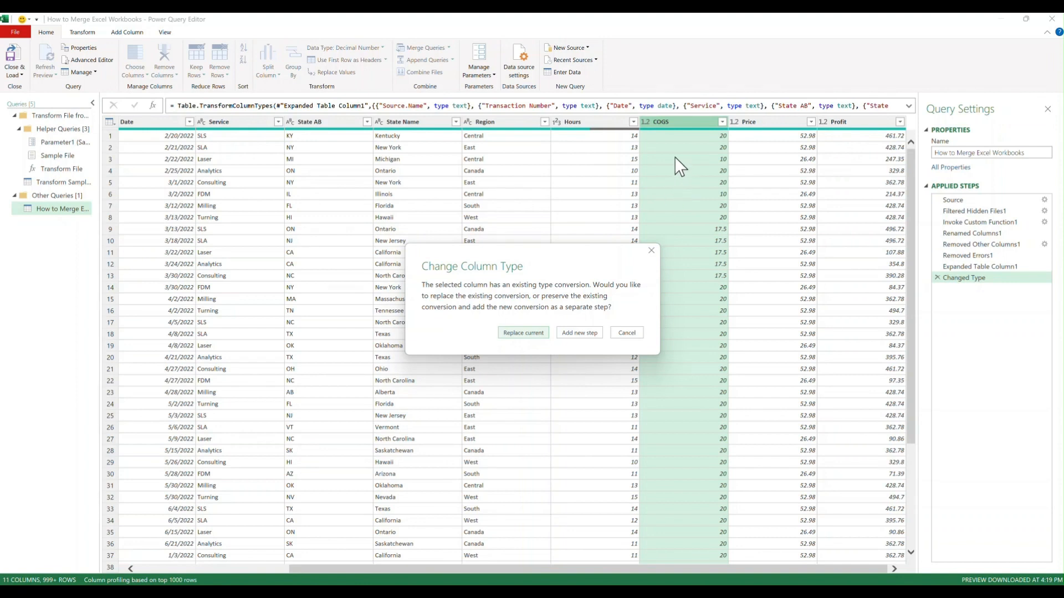
{"action": "left_click_drag", "start_coordinate": [622, 257], "coordinate": [619, 191]}
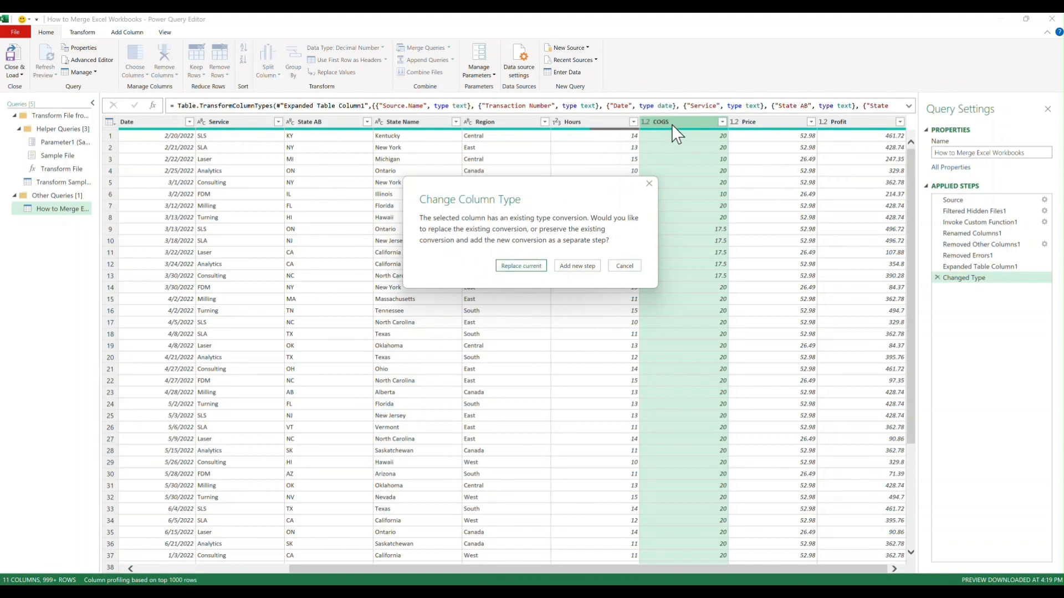
{"action": "left_click", "coordinate": [577, 266]}
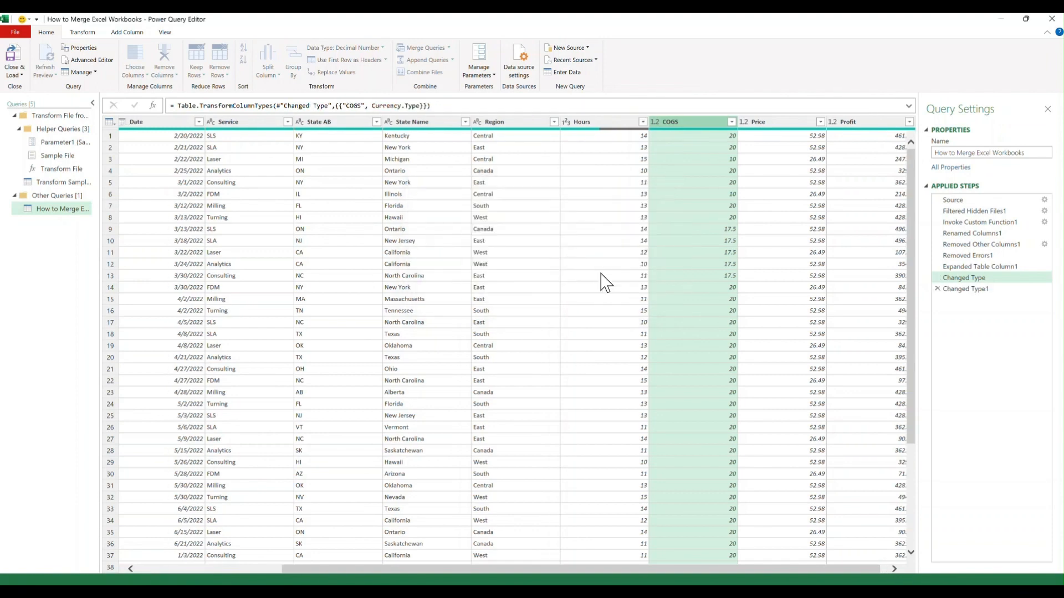
Change the data types of the Price and Profit columns to Currency.
{"action": "left_click", "coordinate": [744, 122]}
{"action": "left_click", "coordinate": [793, 143]}
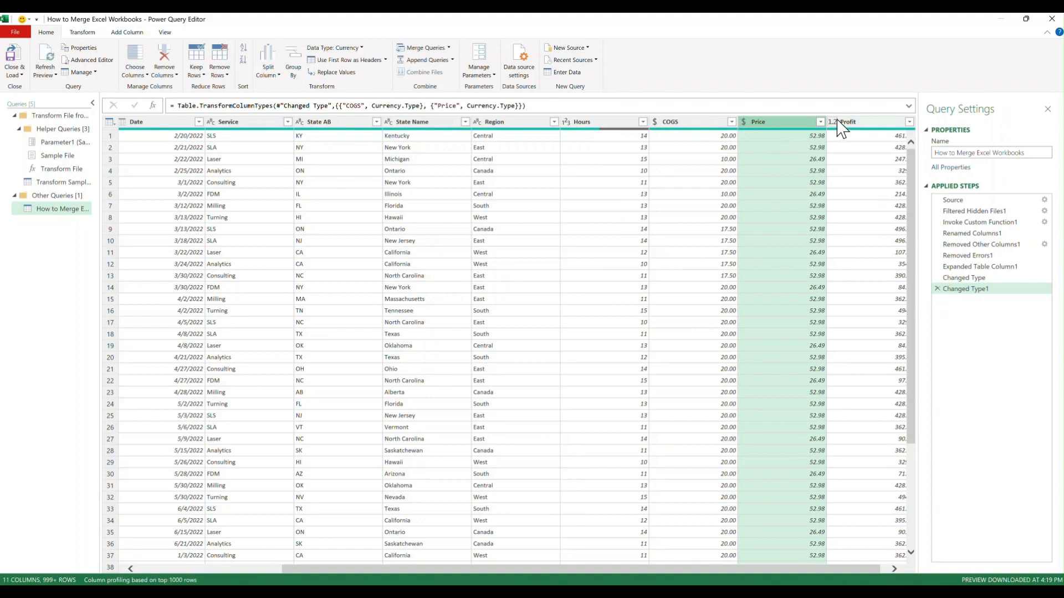
{"action": "left_click", "coordinate": [836, 121]}
{"action": "left_click", "coordinate": [824, 123]}
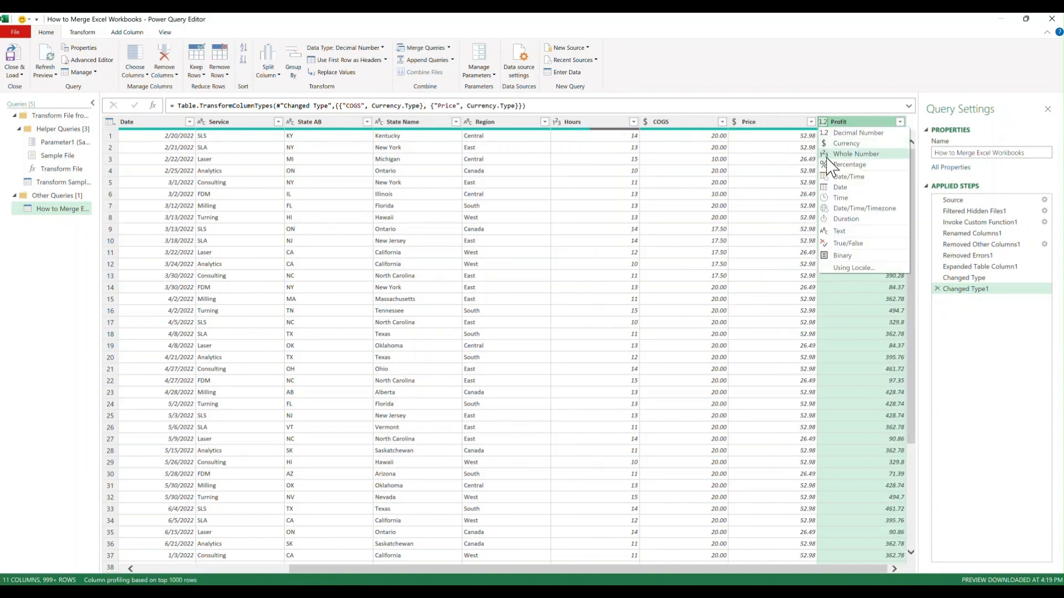
{"action": "left_click", "coordinate": [836, 145]}
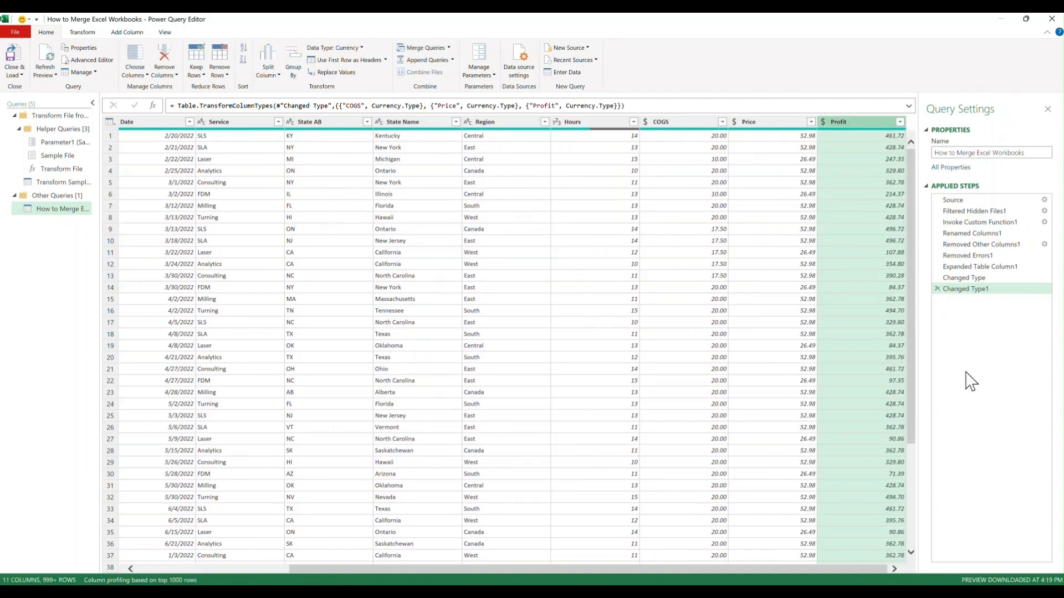
{"action": "left_click_drag", "start_coordinate": [690, 569], "coordinate": [278, 542]}
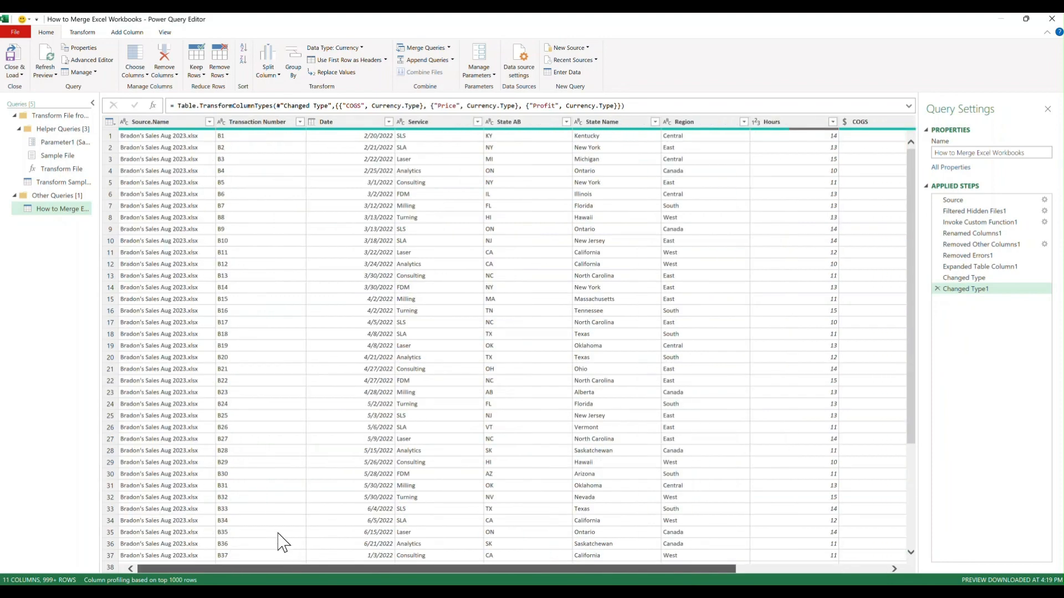
Load the query as a table into the existing worksheet at =$A$1 and add the data to the Data Model.
{"action": "left_click", "coordinate": [40, 76]}
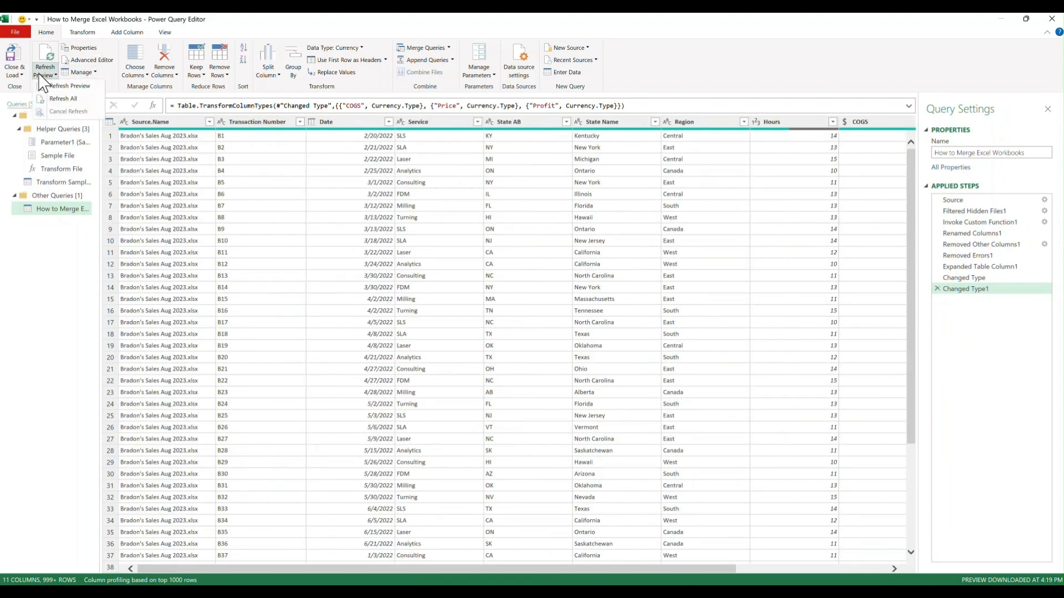
{"action": "left_click", "coordinate": [22, 74]}
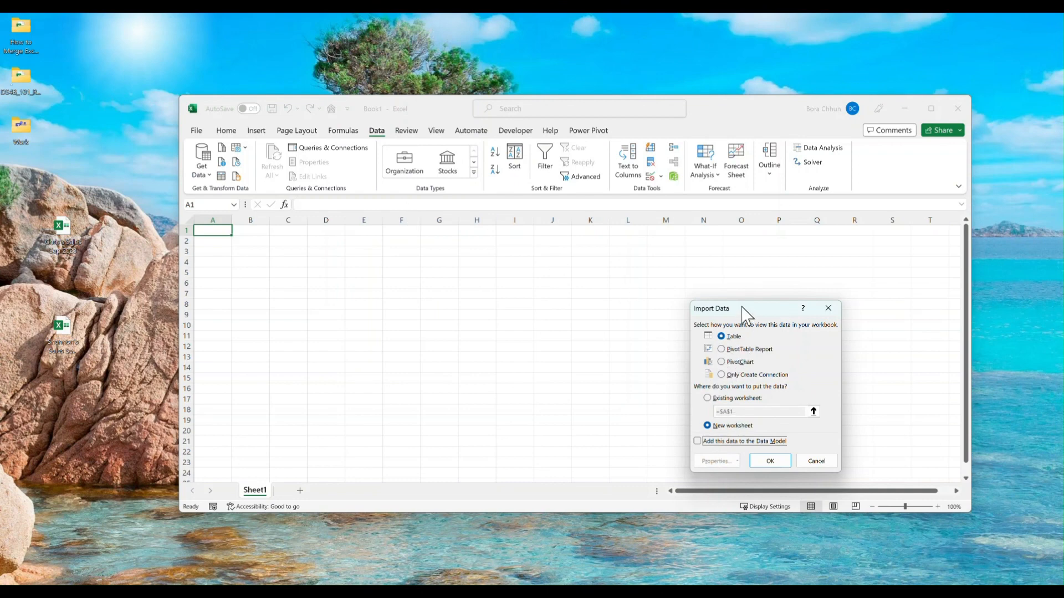
{"action": "left_click_drag", "start_coordinate": [743, 308], "coordinate": [551, 207]}
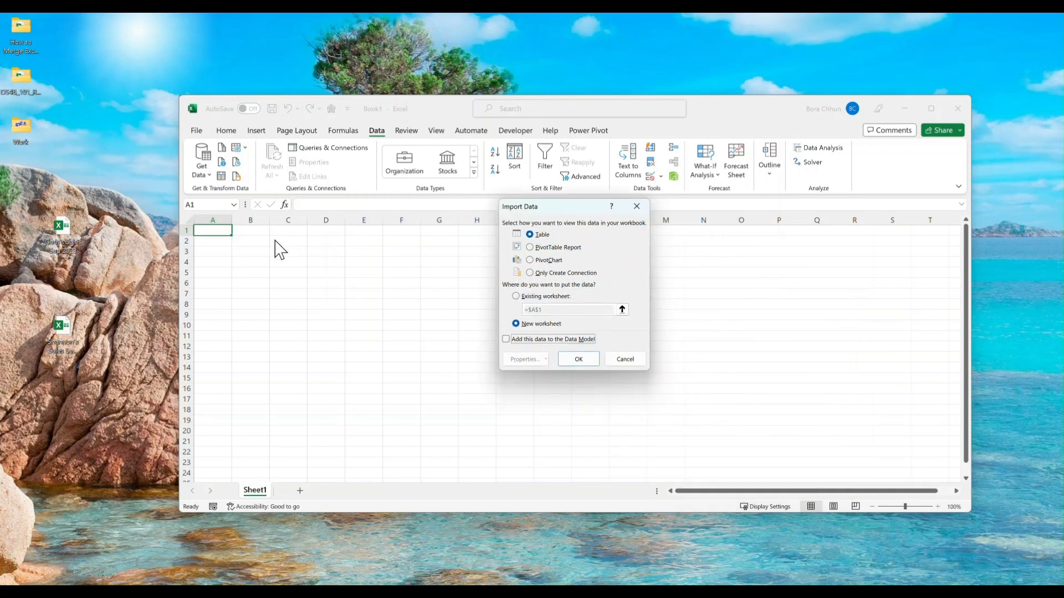
{"action": "left_click", "coordinate": [548, 298]}
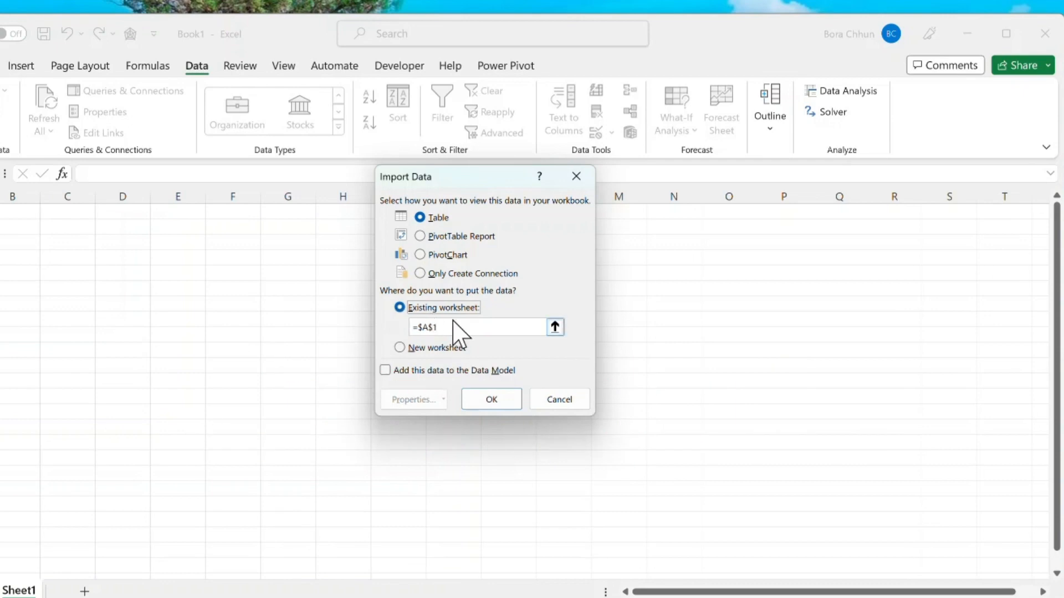
{"action": "left_click", "coordinate": [420, 370]}
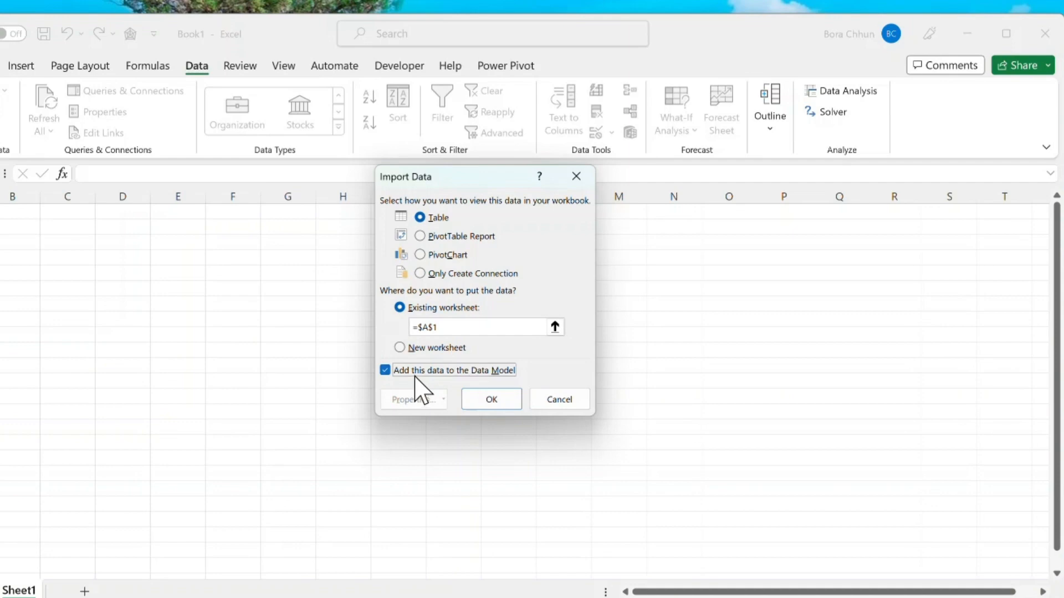
{"action": "left_click", "coordinate": [480, 398]}
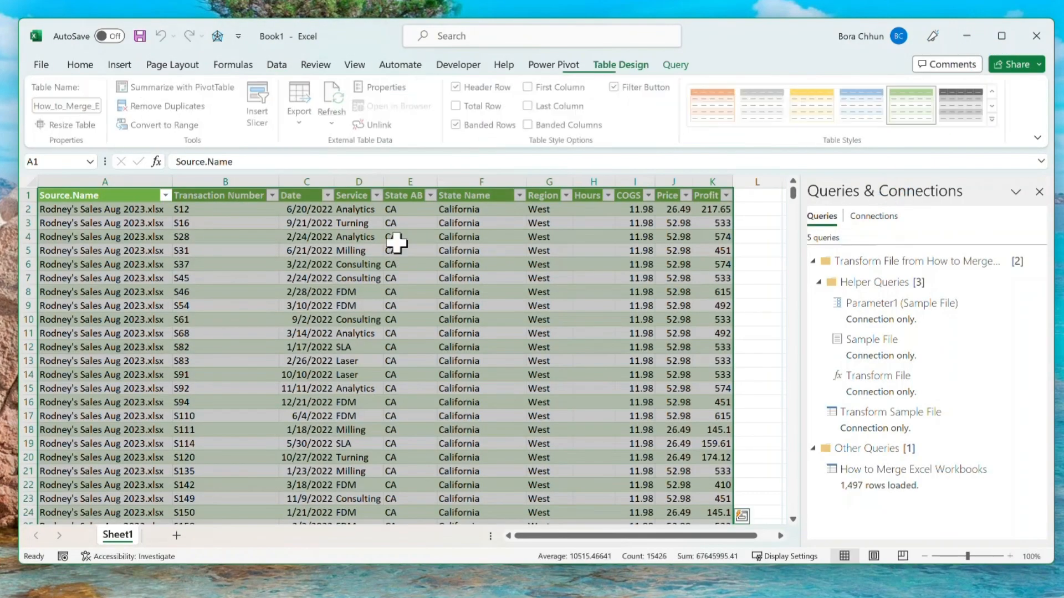
Filter the merged table's Hours column to show only blanks.
{"action": "left_click", "coordinate": [616, 249]}
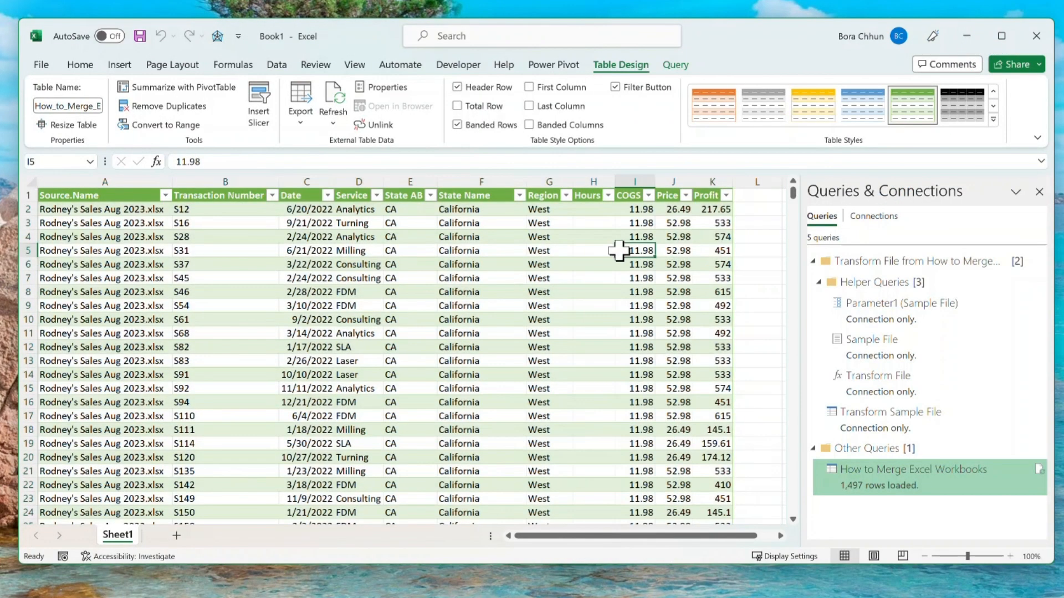
{"action": "left_click", "coordinate": [614, 214]}
{"action": "left_click", "coordinate": [608, 195]}
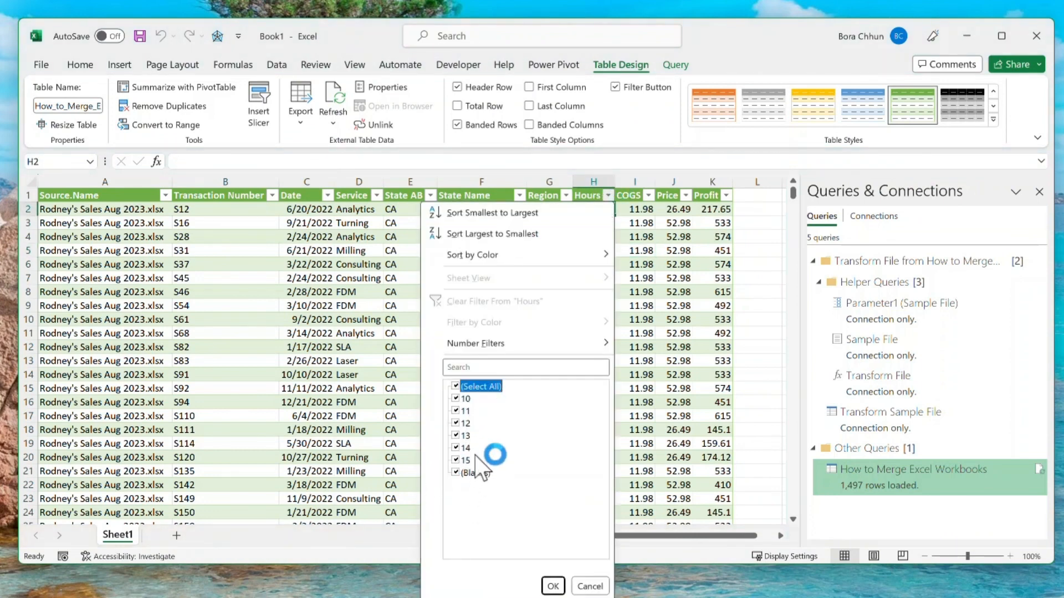
{"action": "left_click", "coordinate": [470, 386]}
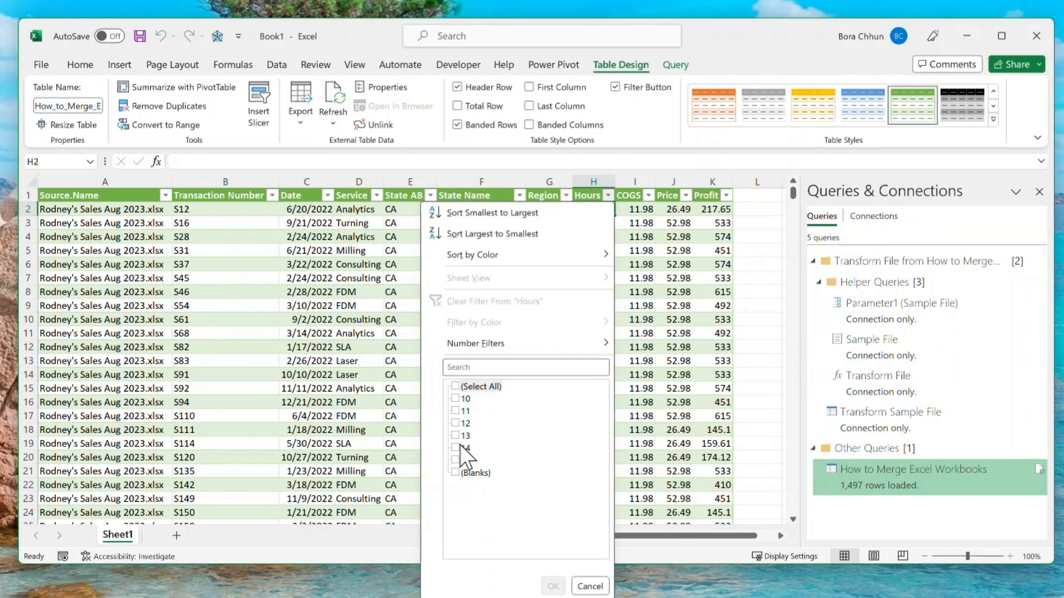
{"action": "left_click", "coordinate": [463, 474]}
{"action": "left_click", "coordinate": [553, 585]}
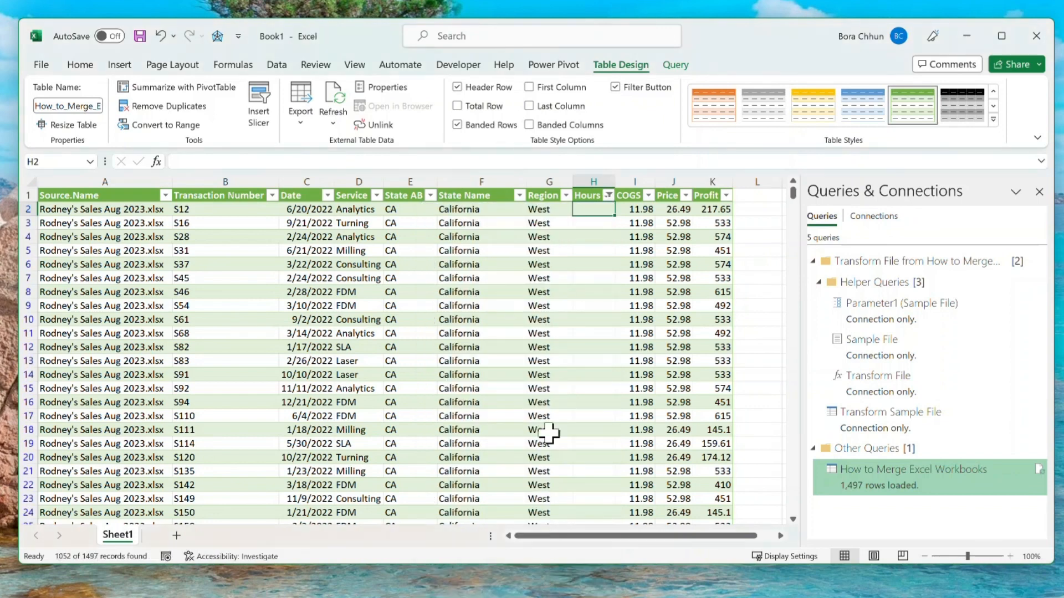
Check the Source.Name filter values to identify which source files contain the rows with blank hours.
{"action": "left_click", "coordinate": [114, 251]}
{"action": "left_click", "coordinate": [121, 260]}
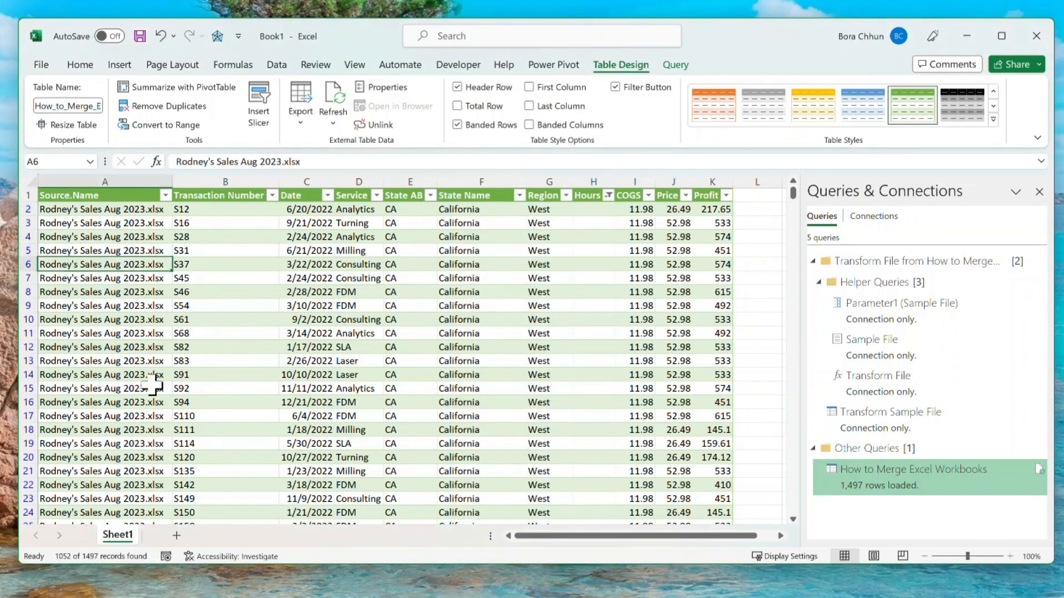
{"action": "left_click", "coordinate": [154, 402]}
{"action": "left_click", "coordinate": [164, 195]}
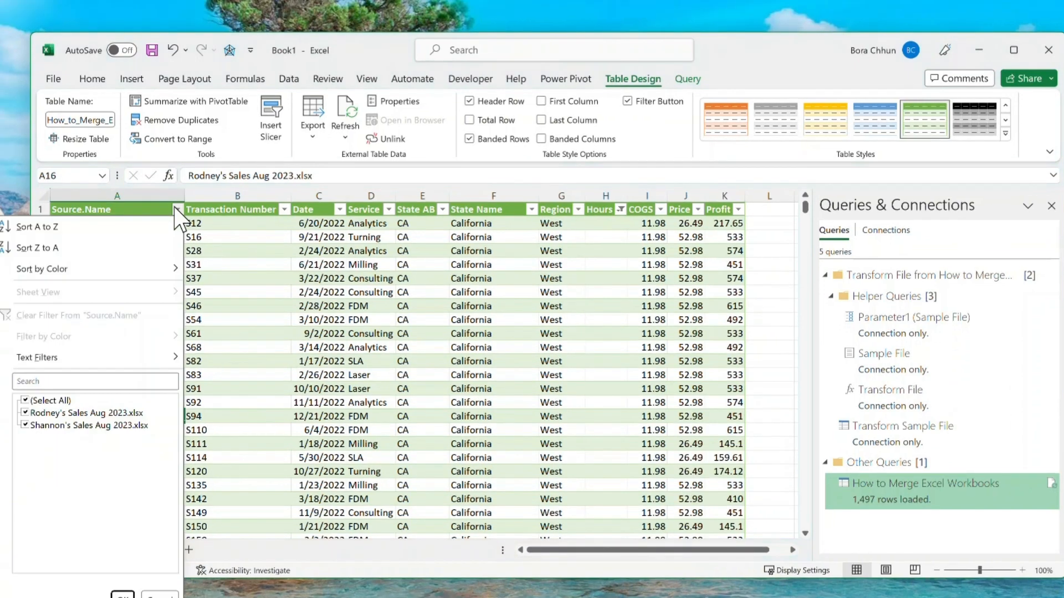
{"action": "left_click", "coordinate": [309, 402]}
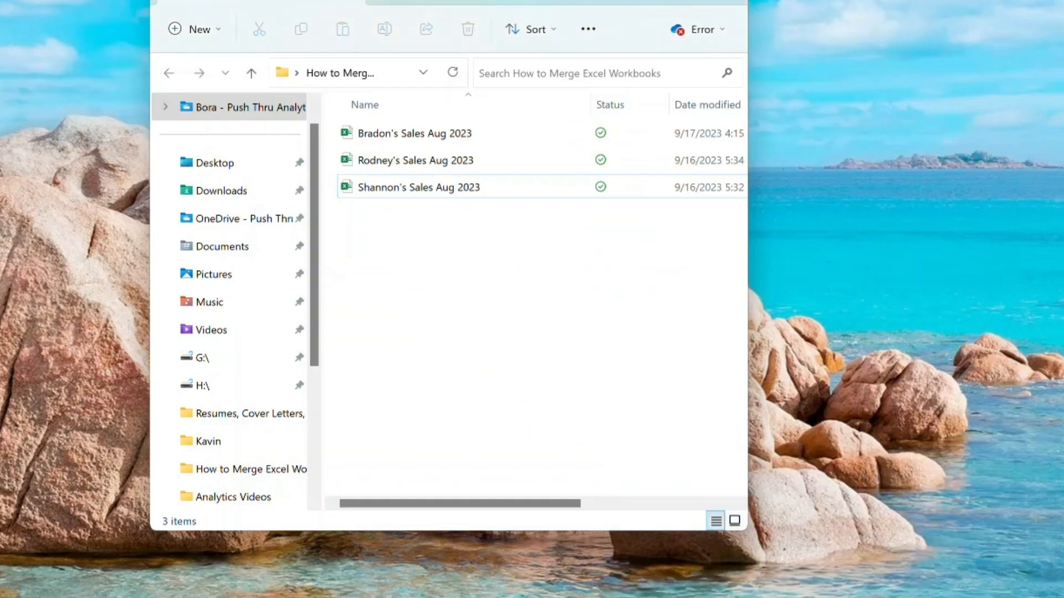
Open the Rodney's Sales Aug 2023 workbook from the source folder and rename the header in G1 to Hours.
{"action": "left_click", "coordinate": [457, 162]}
{"action": "left_click", "coordinate": [850, 169]}
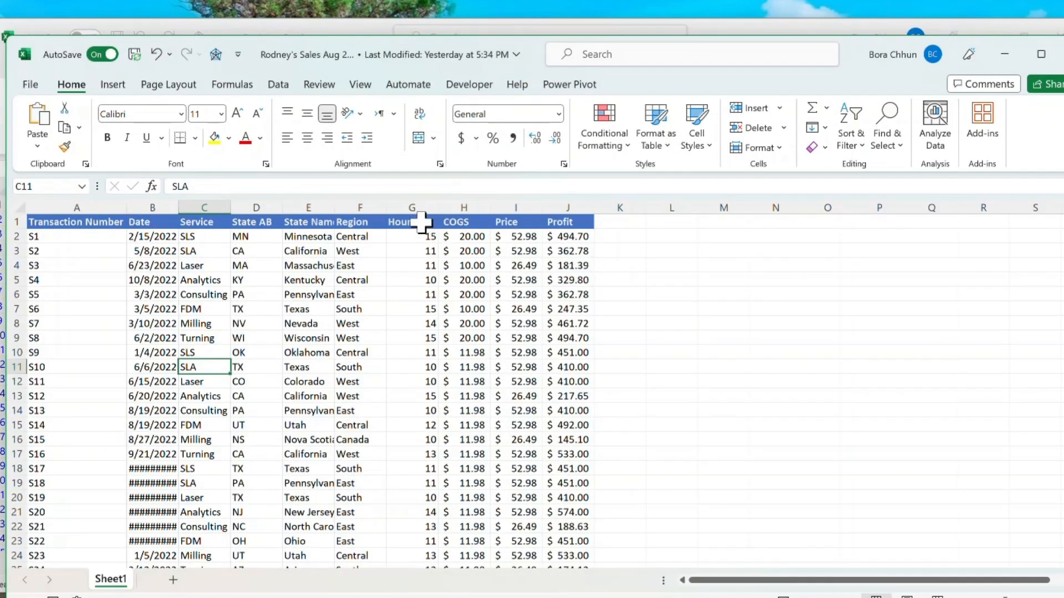
{"action": "left_click", "coordinate": [416, 221]}
{"action": "left_click", "coordinate": [340, 187]}
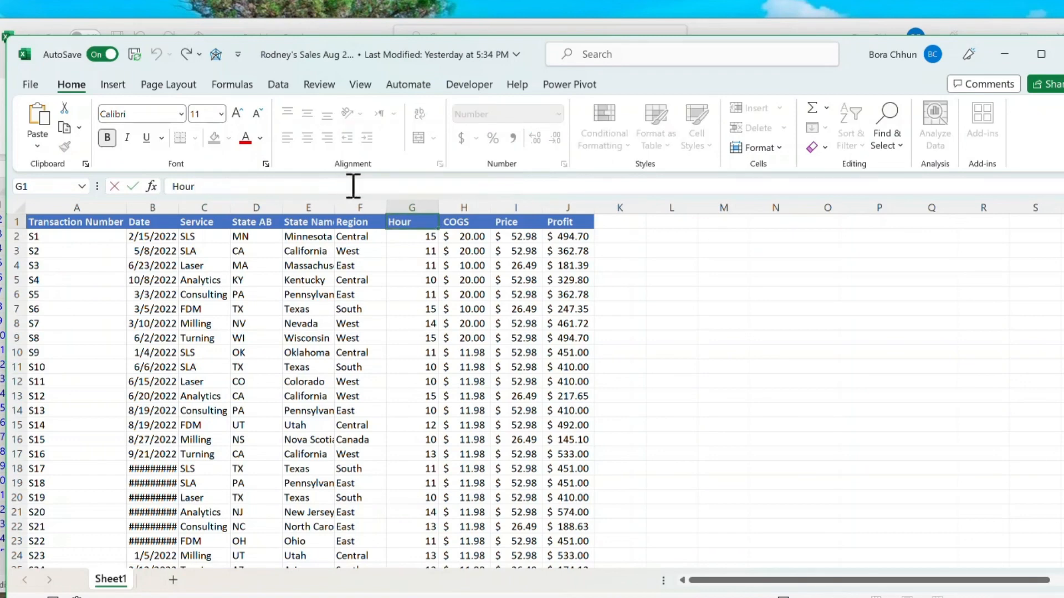
{"action": "type", "text": "e"}
{"action": "key", "text": "BackSpace"}
{"action": "type", "text": "s"}
{"action": "key", "text": "Return"}
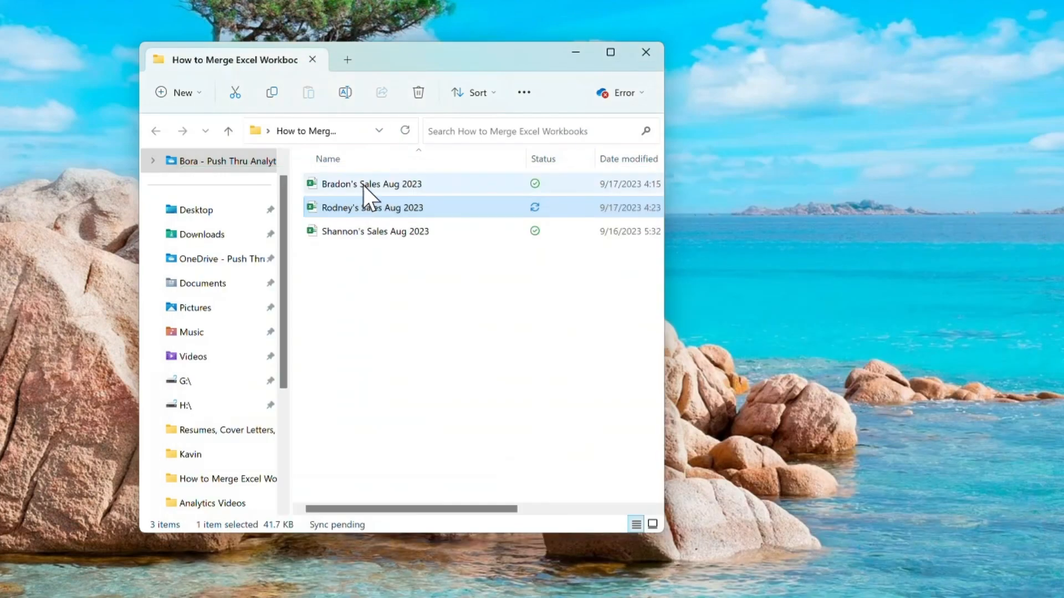
Open the Shannon's Sales Aug 2023 workbook from the source folder and rename the header in G1 to Hours.
{"action": "left_click", "coordinate": [373, 235]}
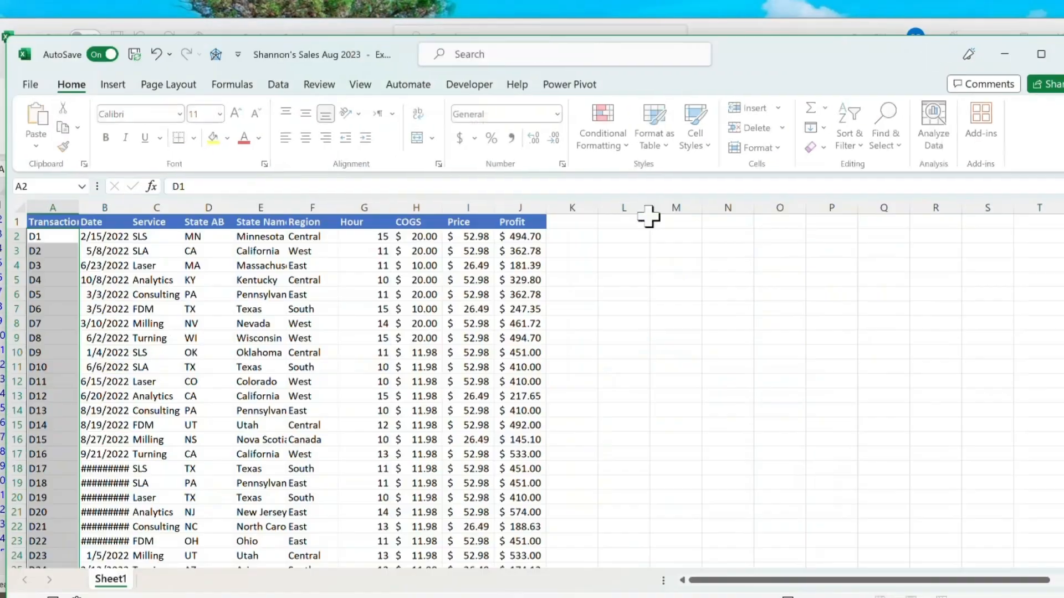
{"action": "left_click", "coordinate": [368, 223]}
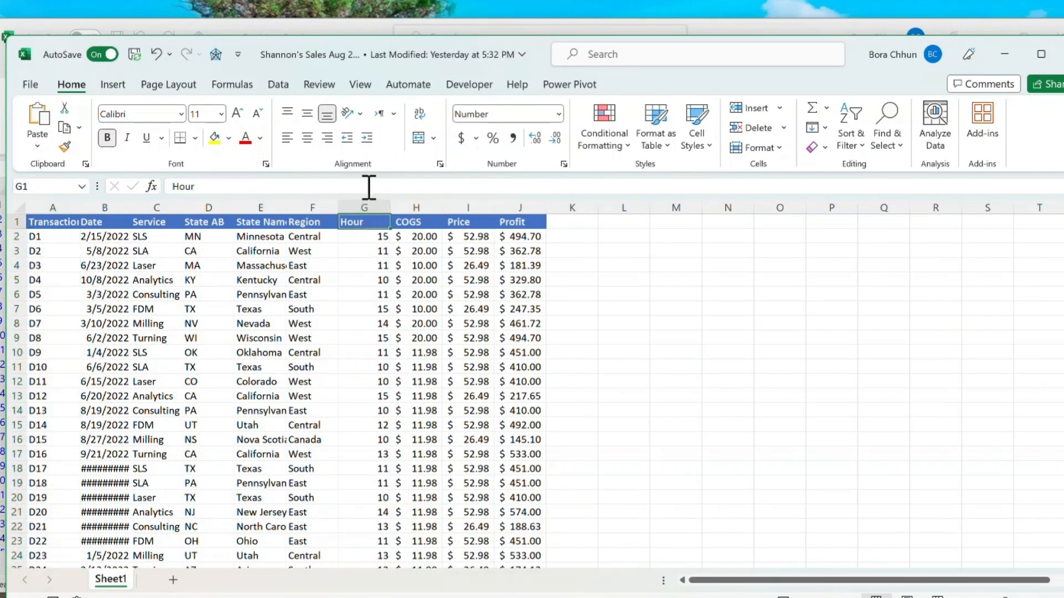
{"action": "left_click", "coordinate": [374, 185]}
{"action": "key", "text": "Return"}
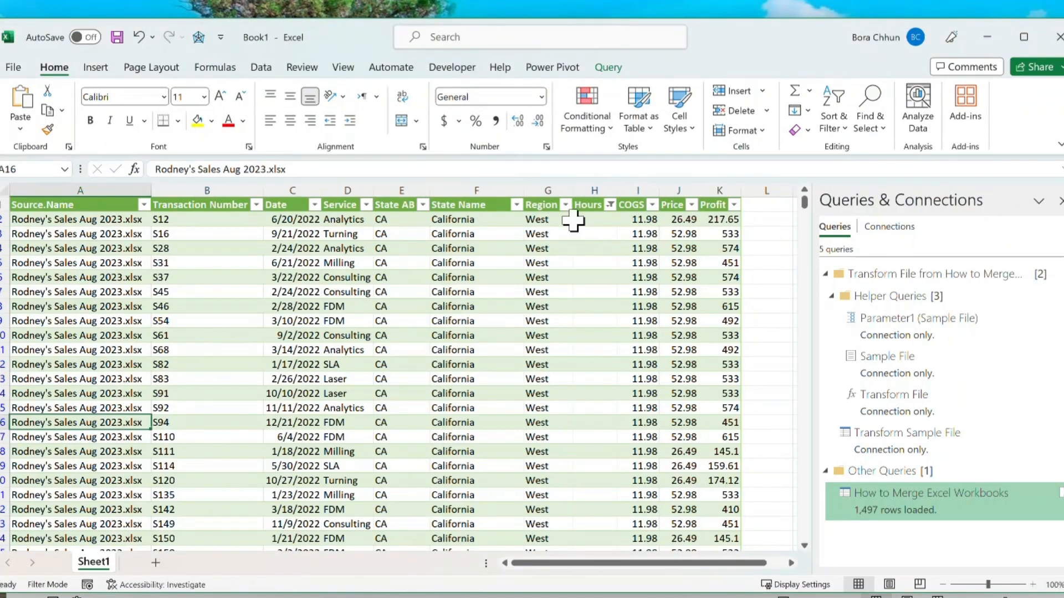
Refresh all data in the merged workbook Book1 and remove the blanks filter from the Hours column.
{"action": "left_click", "coordinate": [595, 208]}
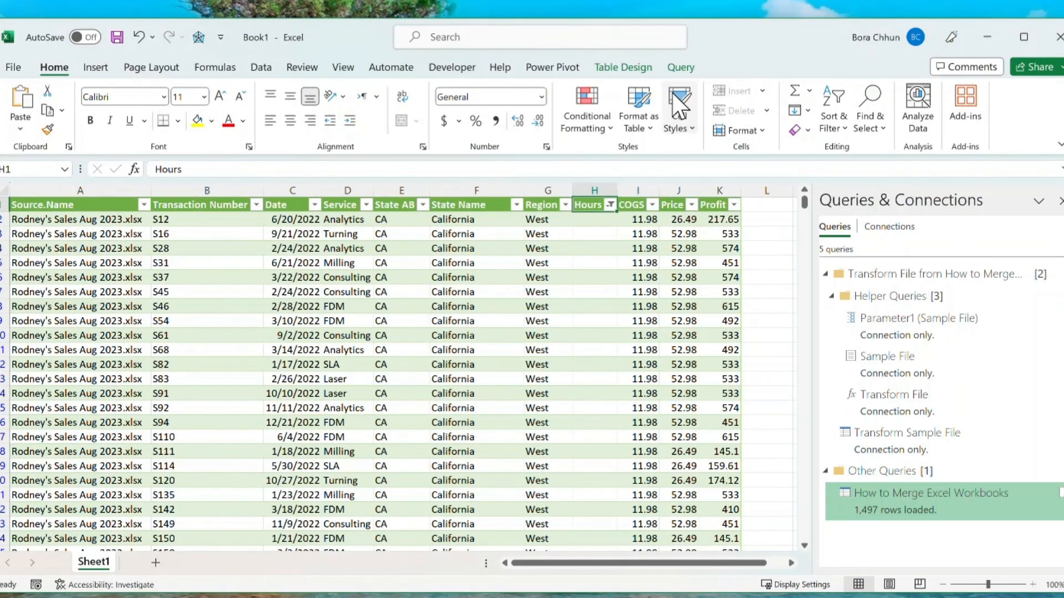
{"action": "left_click", "coordinate": [256, 64]}
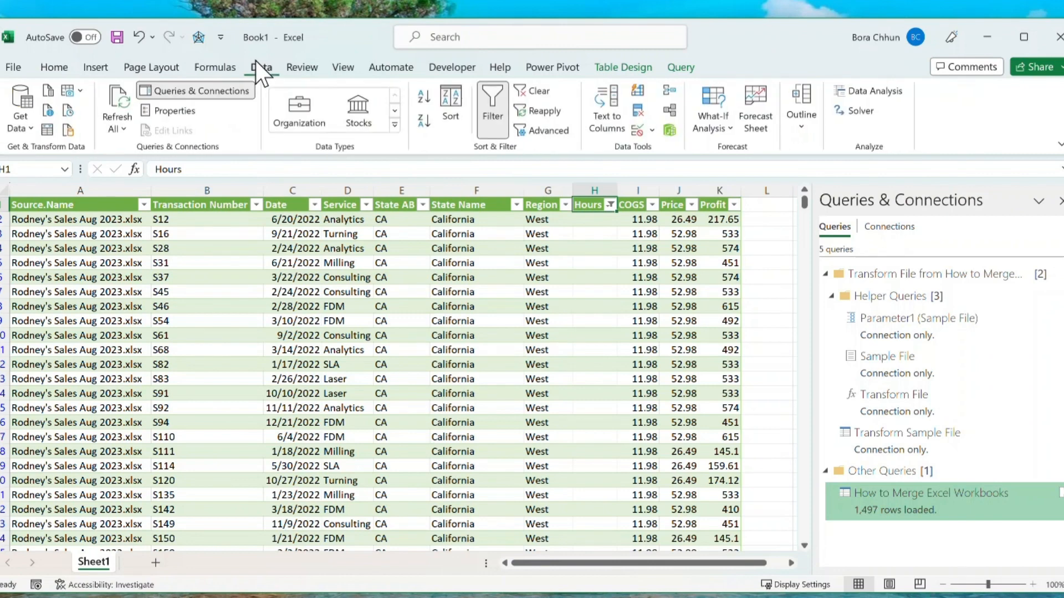
{"action": "left_click", "coordinate": [118, 128]}
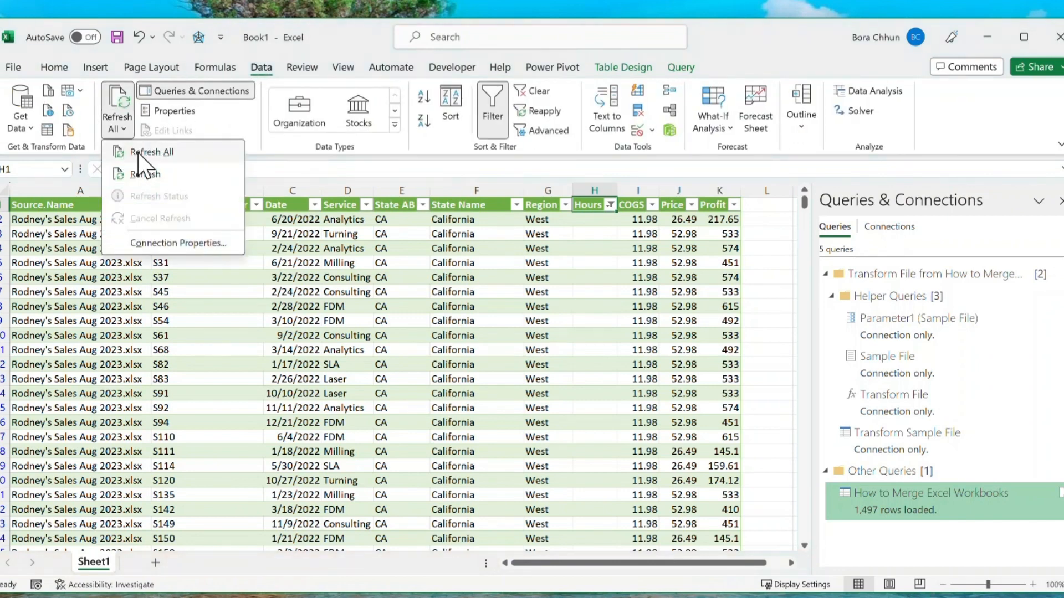
{"action": "left_click", "coordinate": [138, 153]}
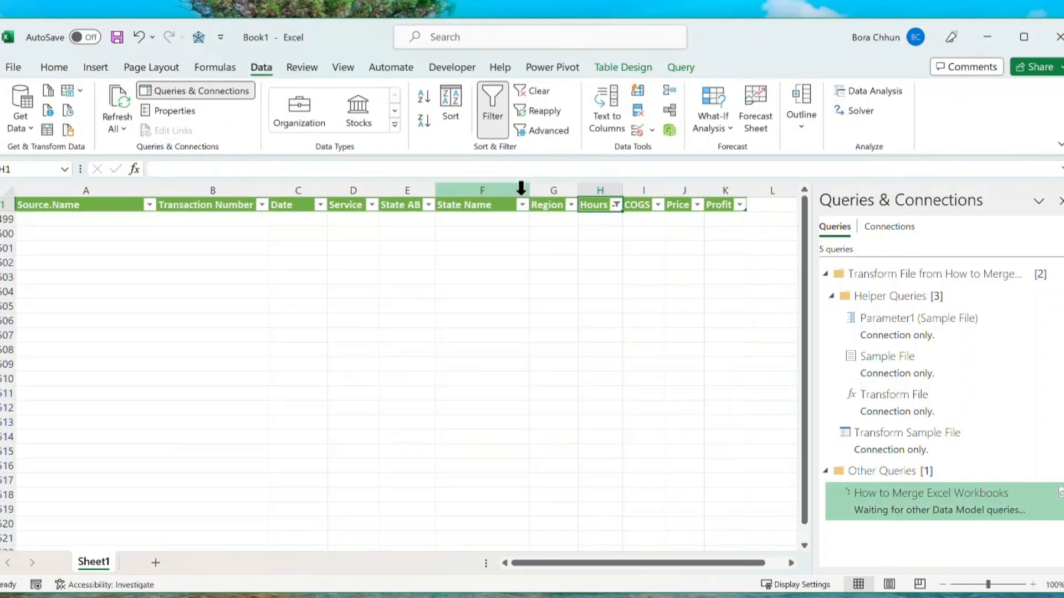
{"action": "left_click", "coordinate": [615, 205]}
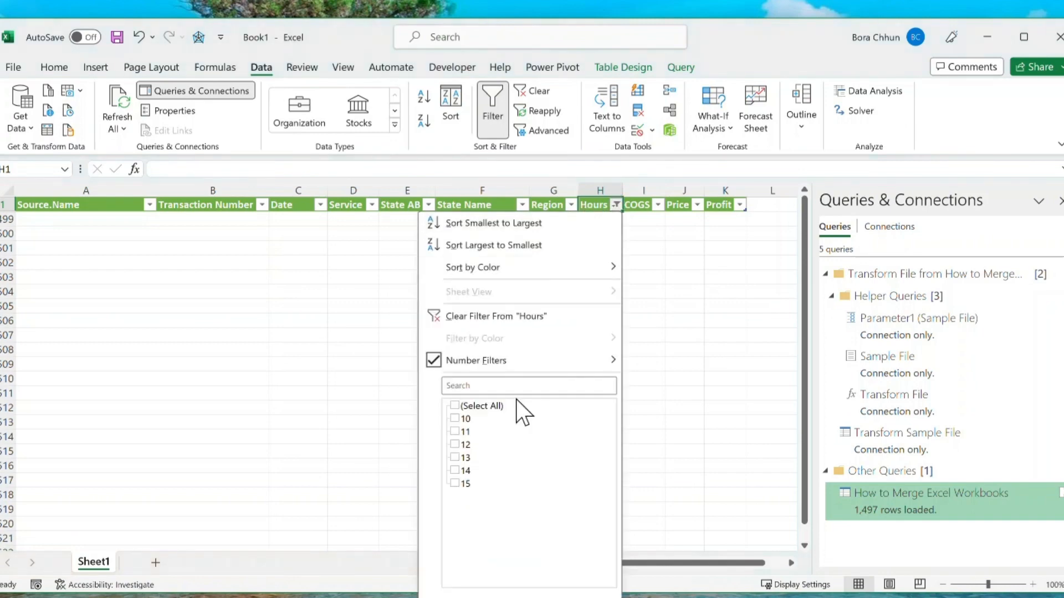
{"action": "left_click", "coordinate": [543, 597]}
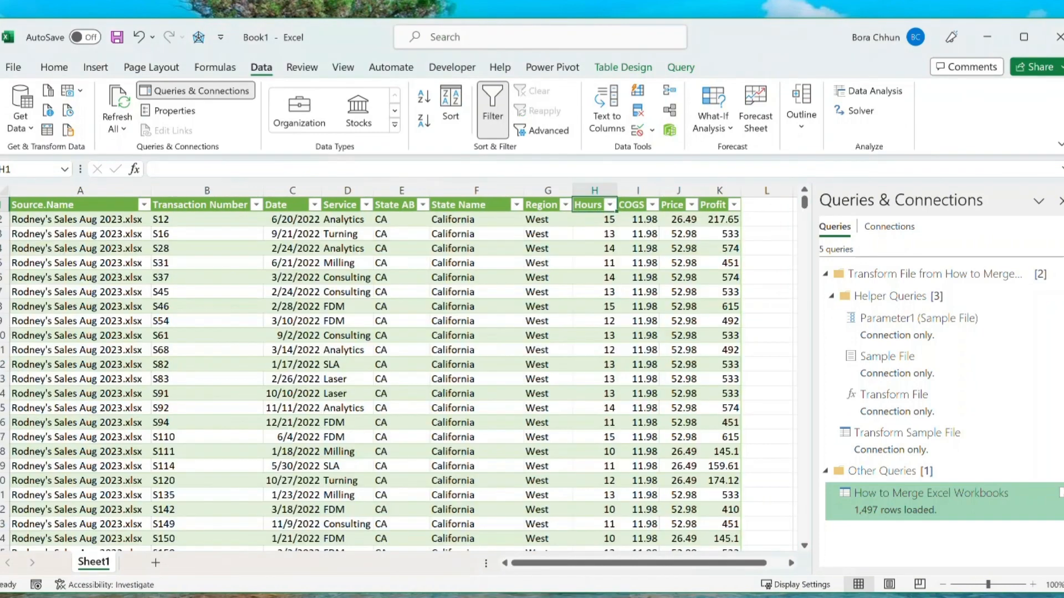
Check the Source.Name and Hours filter values in the refreshed merged table.
{"action": "left_click", "coordinate": [605, 331]}
{"action": "left_click", "coordinate": [142, 215]}
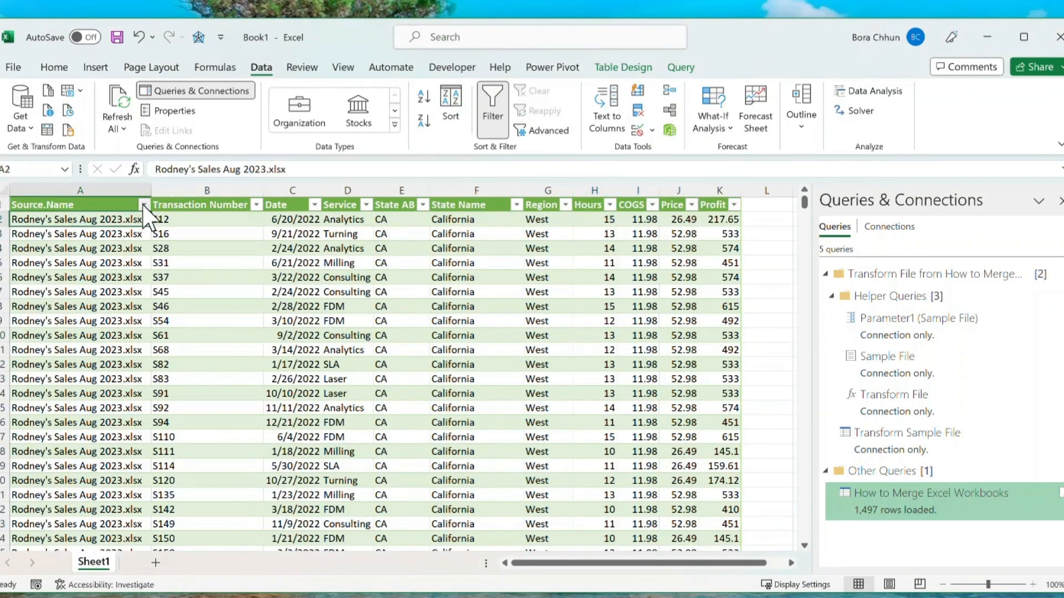
{"action": "left_click", "coordinate": [145, 205]}
{"action": "left_click", "coordinate": [146, 205]}
{"action": "left_click", "coordinate": [609, 205]}
{"action": "left_click", "coordinate": [592, 596]}
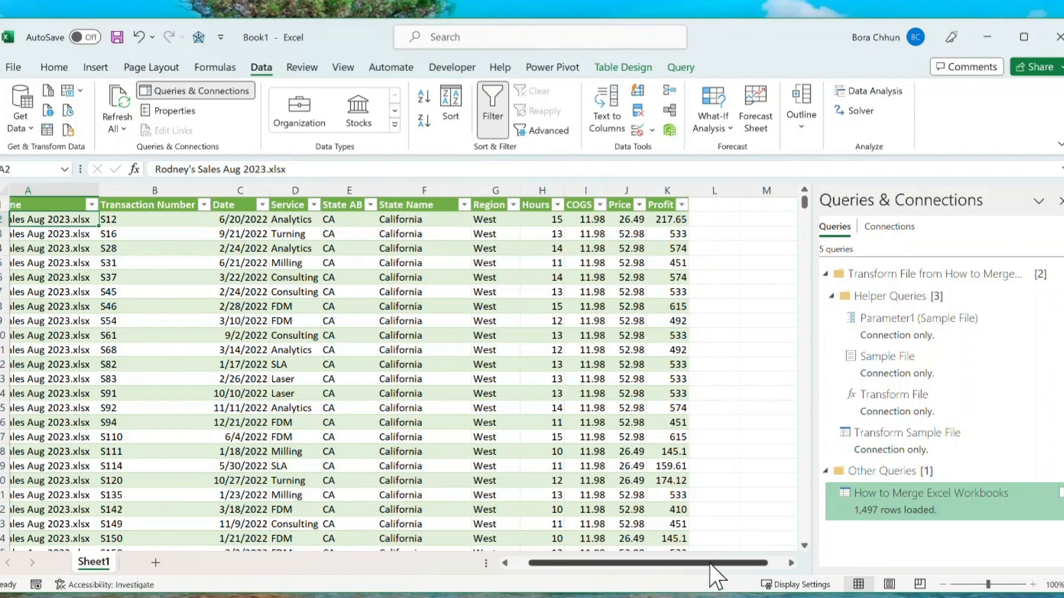
{"action": "left_click", "coordinate": [792, 563]}
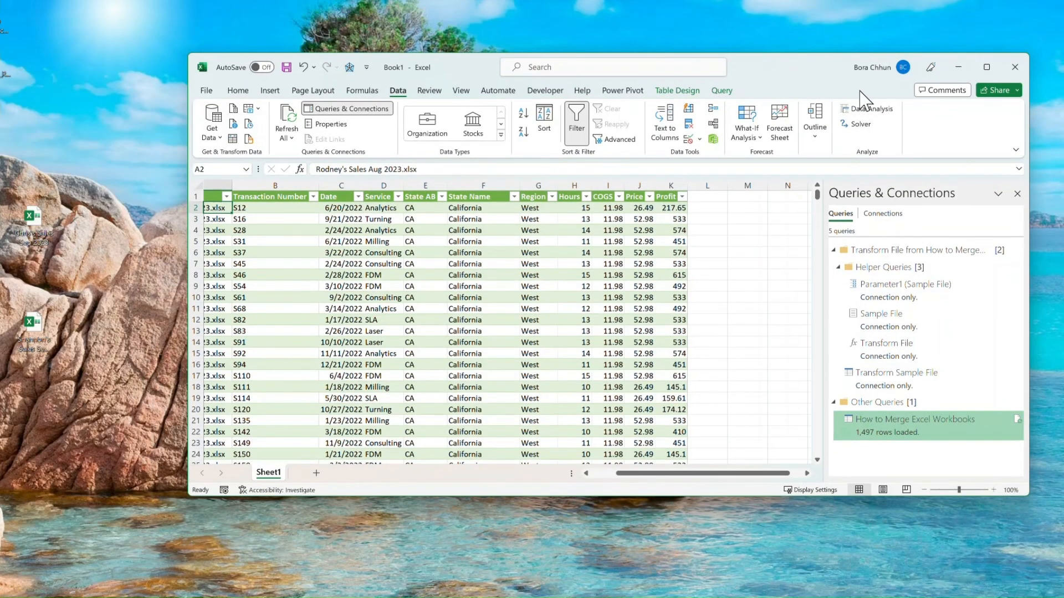
Switch to File Explorer and move Shannon's Sales Sep 2023 and Chris's Sales Sep 2023 from the desktop into the How to Merge Excel Workbooks folder.
{"action": "left_click", "coordinate": [958, 67]}
{"action": "left_click_drag", "start_coordinate": [584, 114], "coordinate": [730, 97]}
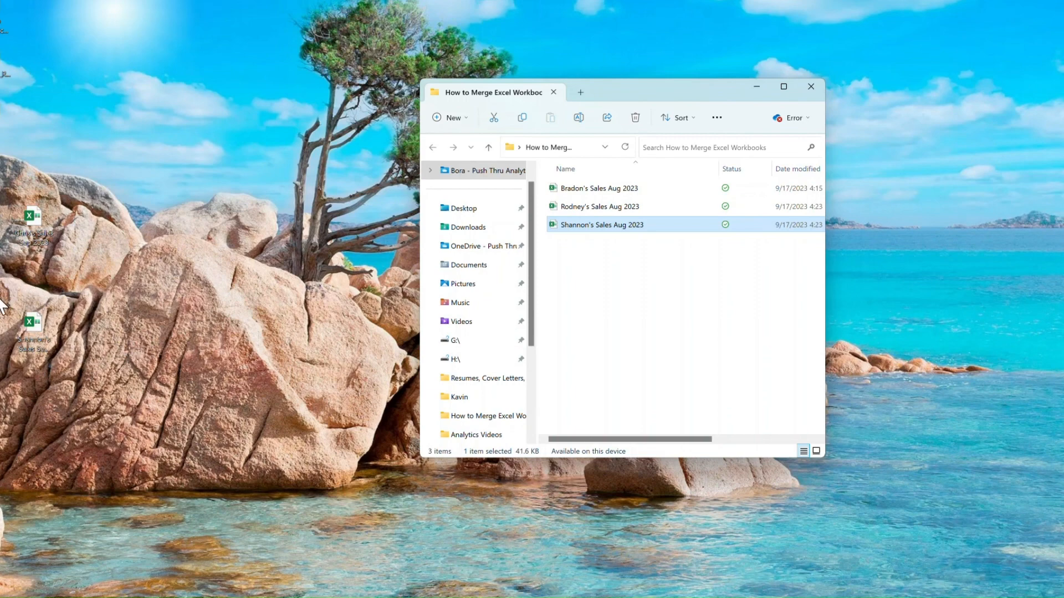
{"action": "left_click_drag", "start_coordinate": [25, 332], "coordinate": [598, 286]}
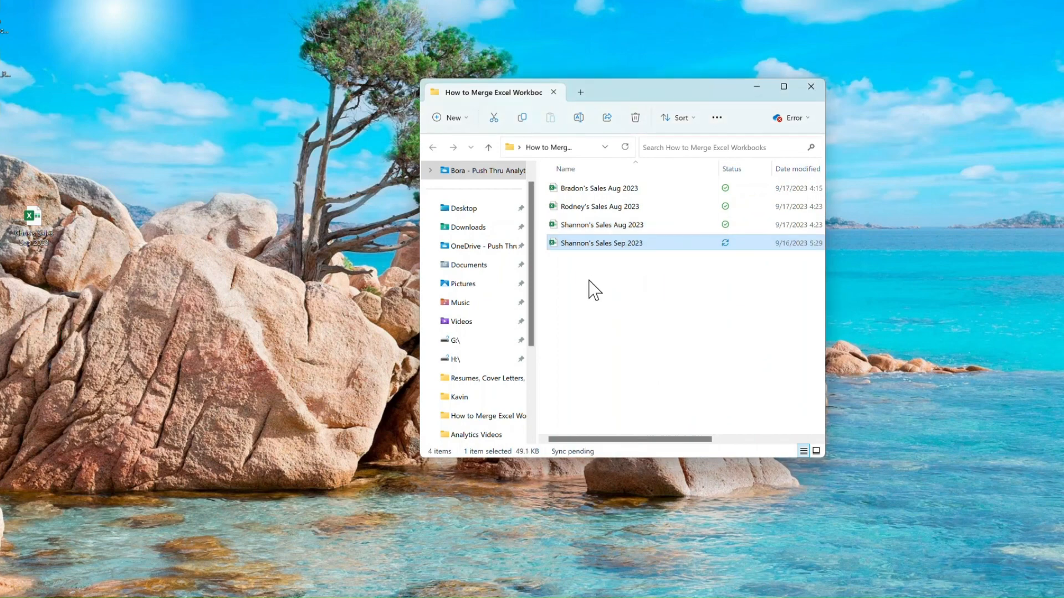
{"action": "left_click", "coordinate": [350, 351]}
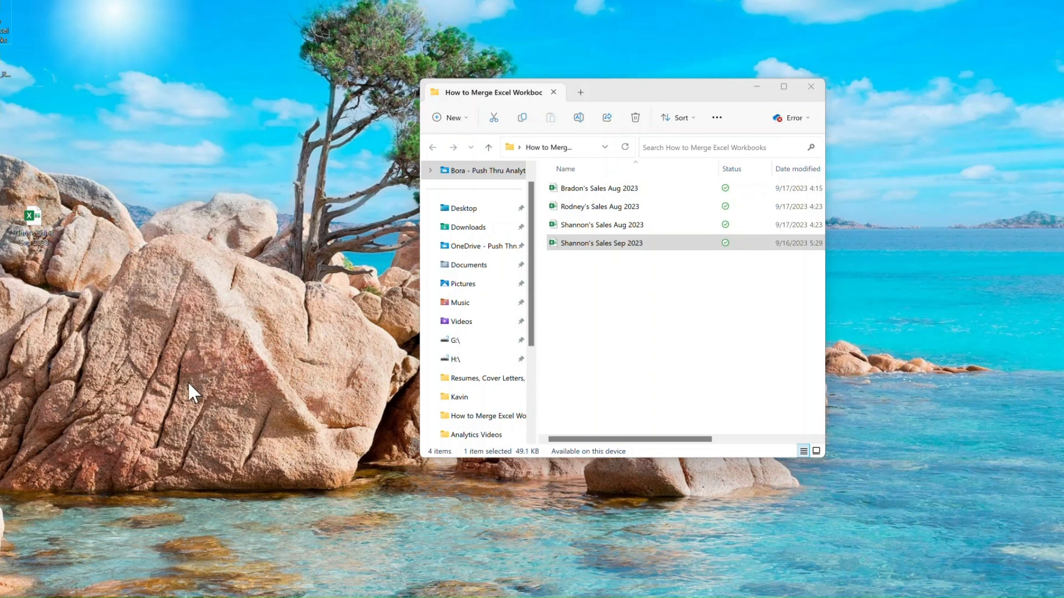
{"action": "left_click_drag", "start_coordinate": [27, 238], "coordinate": [579, 311]}
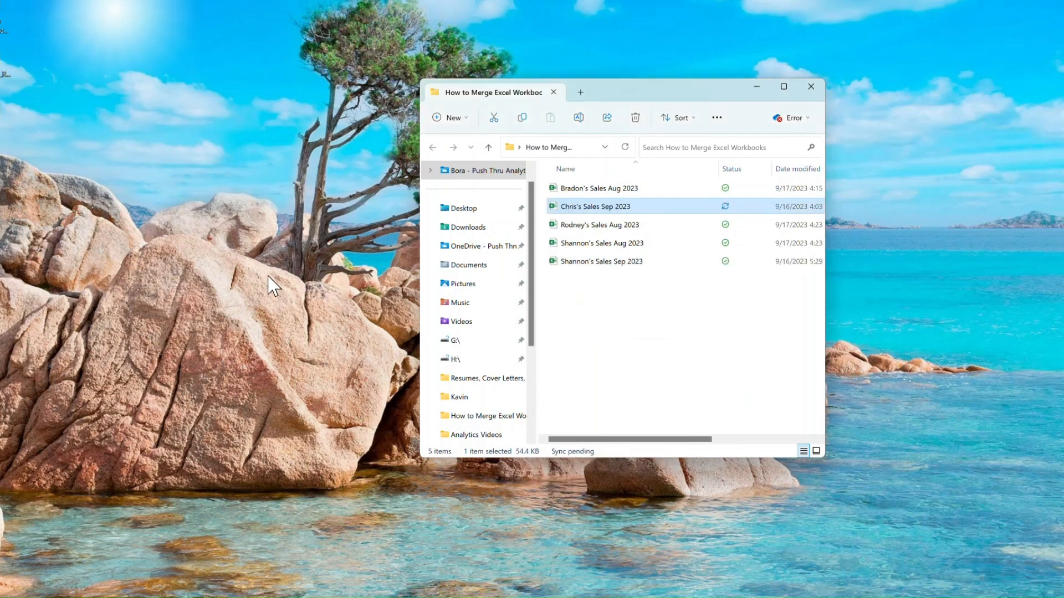
{"action": "left_click_drag", "start_coordinate": [649, 88], "coordinate": [443, 73]}
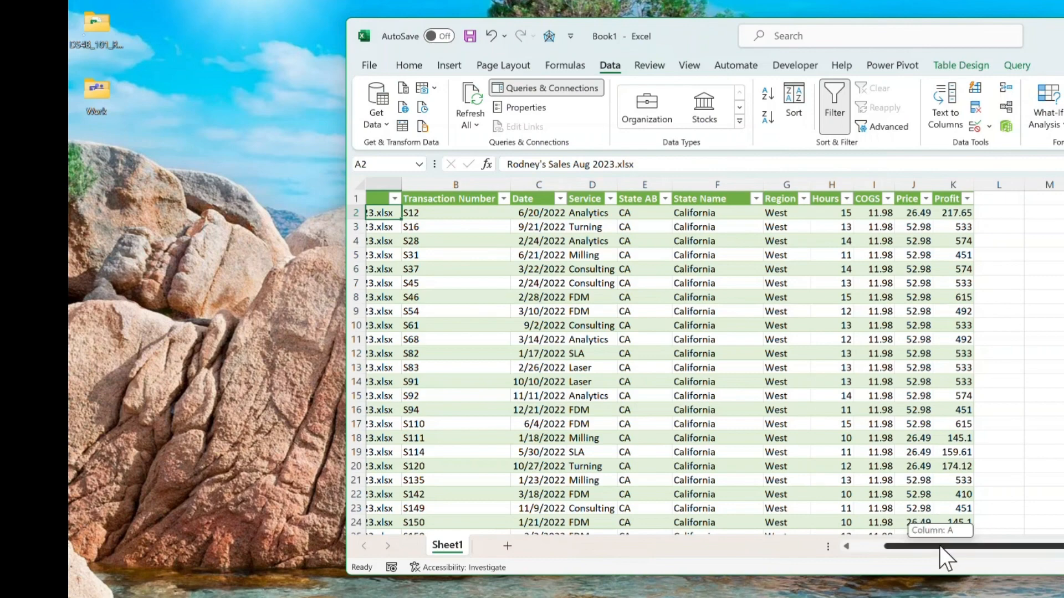
Return to Book1 in Excel and review which source files the Source.Name filter lists before refreshing.
{"action": "left_click_drag", "start_coordinate": [942, 547], "coordinate": [308, 90]}
{"action": "left_click", "coordinate": [496, 199]}
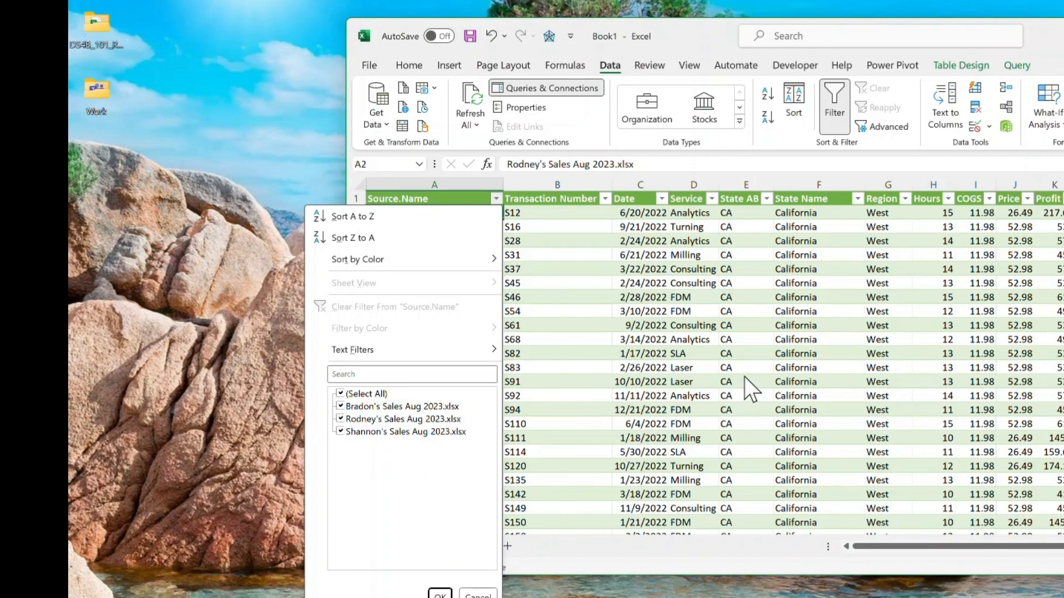
{"action": "left_click", "coordinate": [929, 435]}
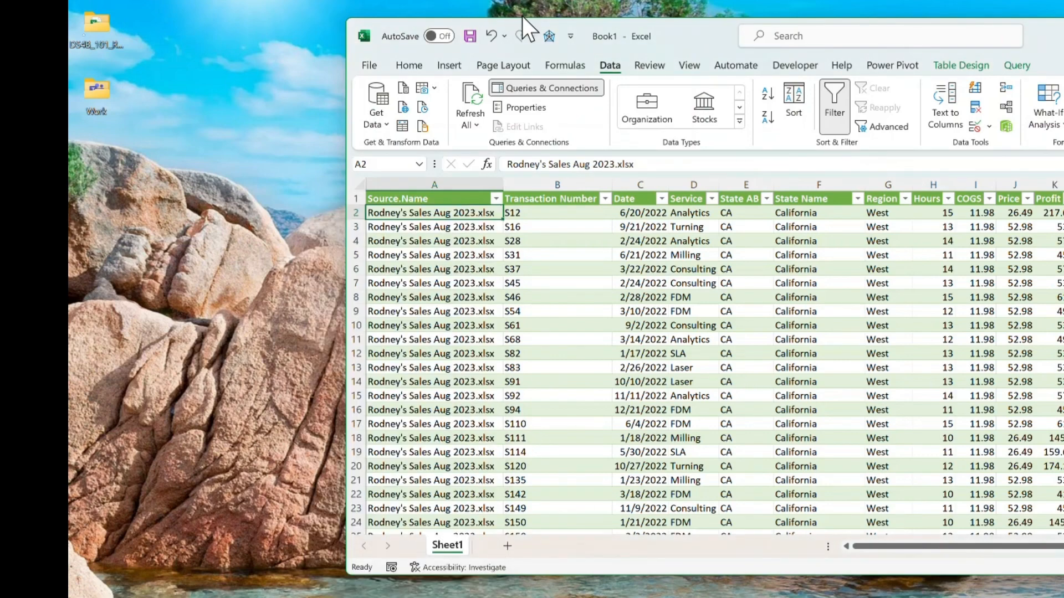
Refresh all data in Book1 and check the Source.Name filter for the added September files, keeping all files selected.
{"action": "left_click", "coordinate": [477, 125]}
{"action": "left_click", "coordinate": [478, 143]}
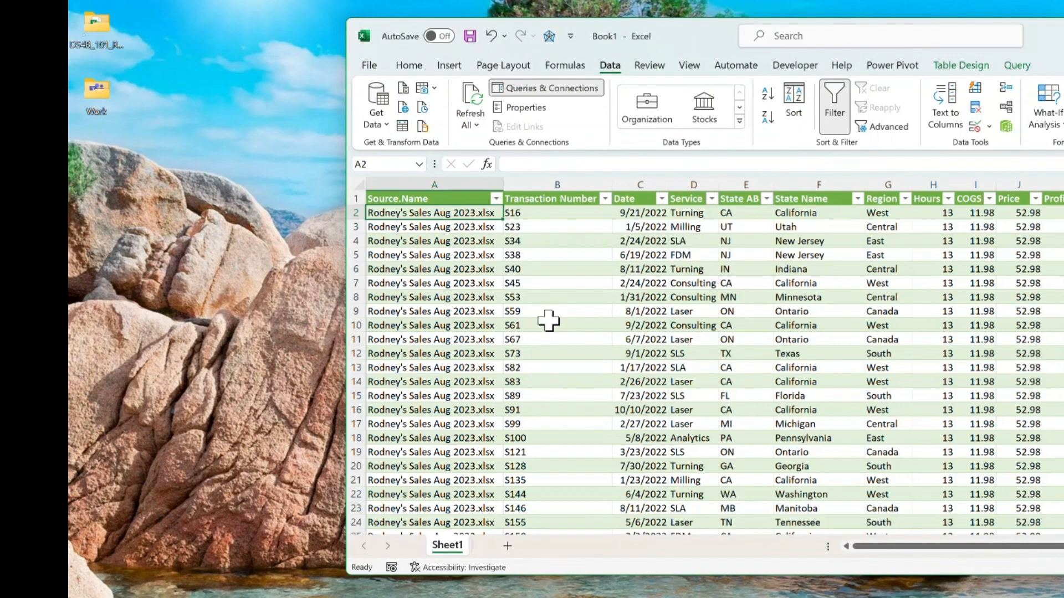
{"action": "left_click", "coordinate": [496, 198]}
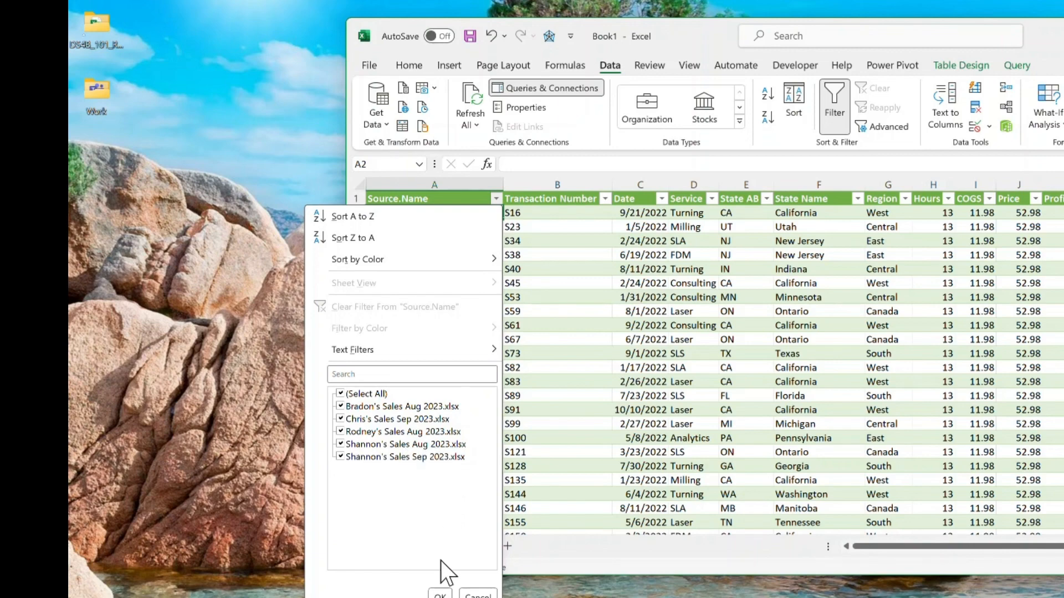
{"action": "left_click", "coordinate": [440, 595]}
{"action": "left_click", "coordinate": [737, 410]}
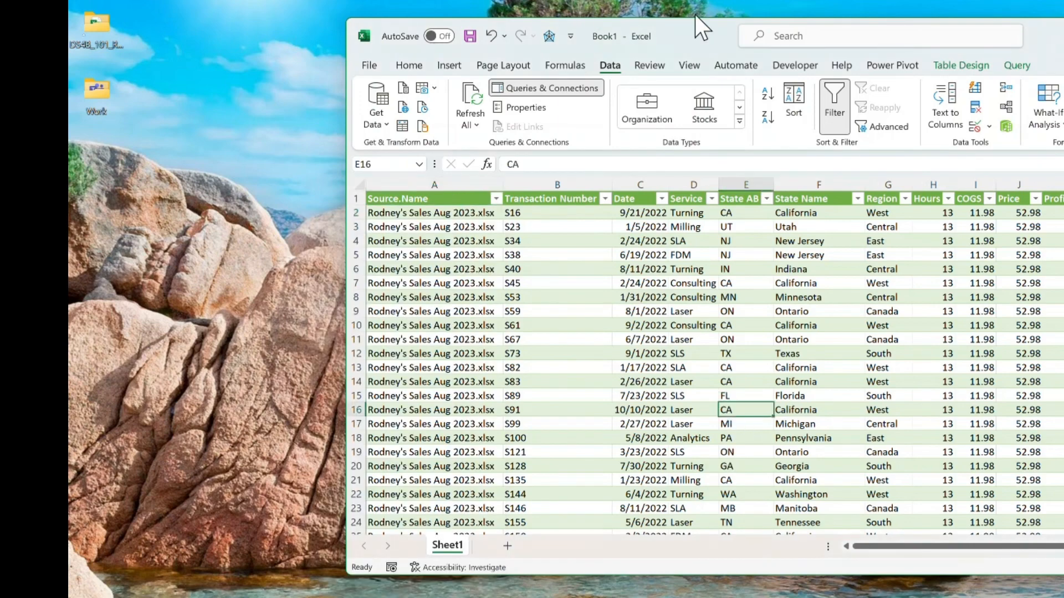
Save the workbook as Merged Sales Report, in Excel Workbook format, in the OneDrive - Push Thru Analytics Desktop folder.
{"action": "left_click", "coordinate": [379, 67]}
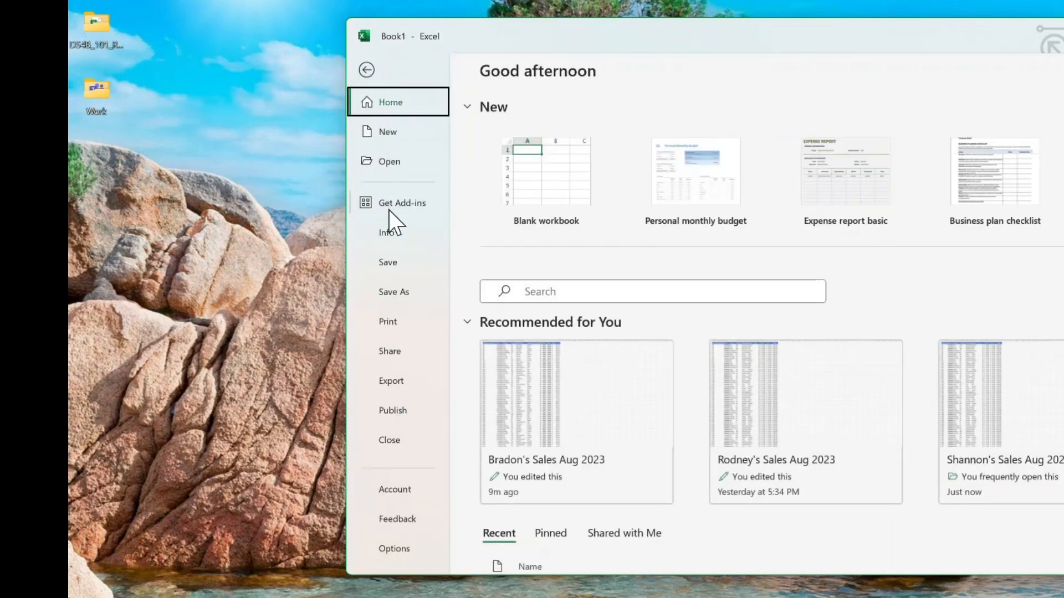
{"action": "left_click", "coordinate": [395, 291]}
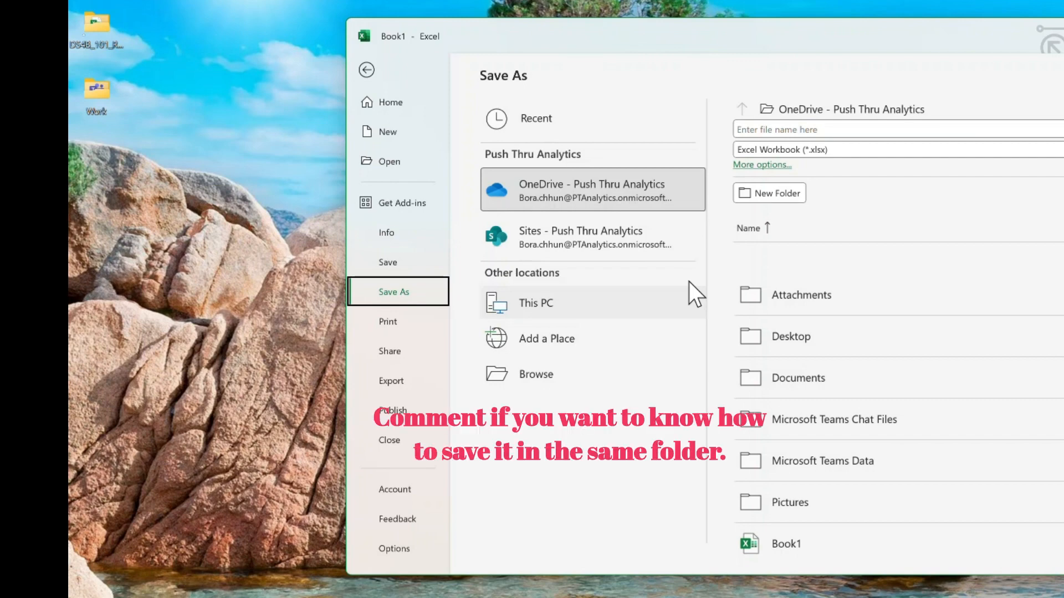
{"action": "left_click", "coordinate": [850, 129]}
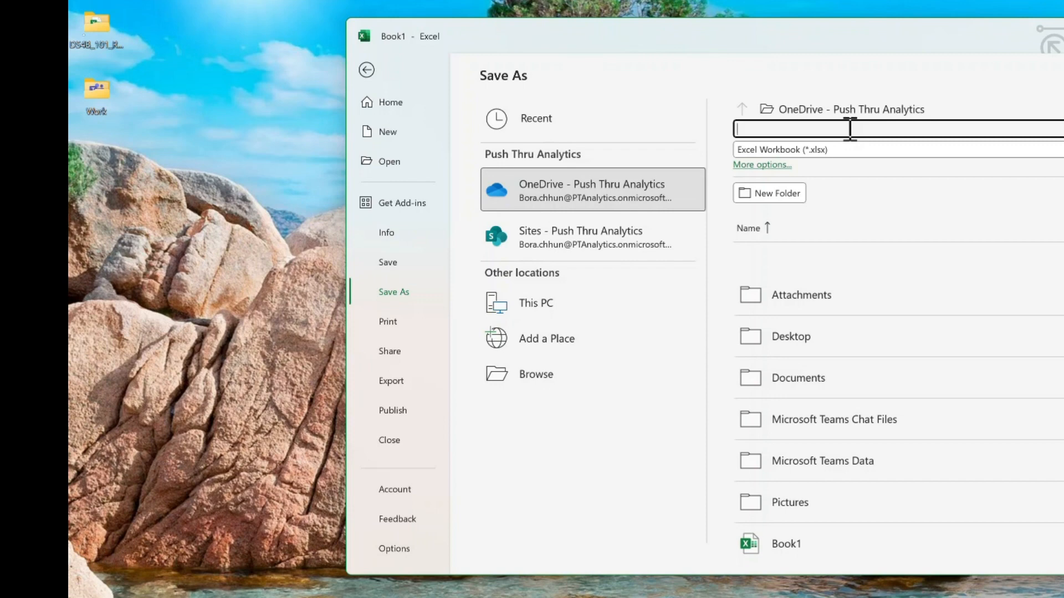
{"action": "type", "text": "Merged S"}
{"action": "type", "text": "aels"}
{"action": "key", "text": "BackSpace"}
{"action": "key", "text": "BackSpace"}
{"action": "key", "text": "BackSpace"}
{"action": "key", "text": "BackSpace"}
{"action": "type", "text": "les Report"}
{"action": "left_click", "coordinate": [1014, 355]}
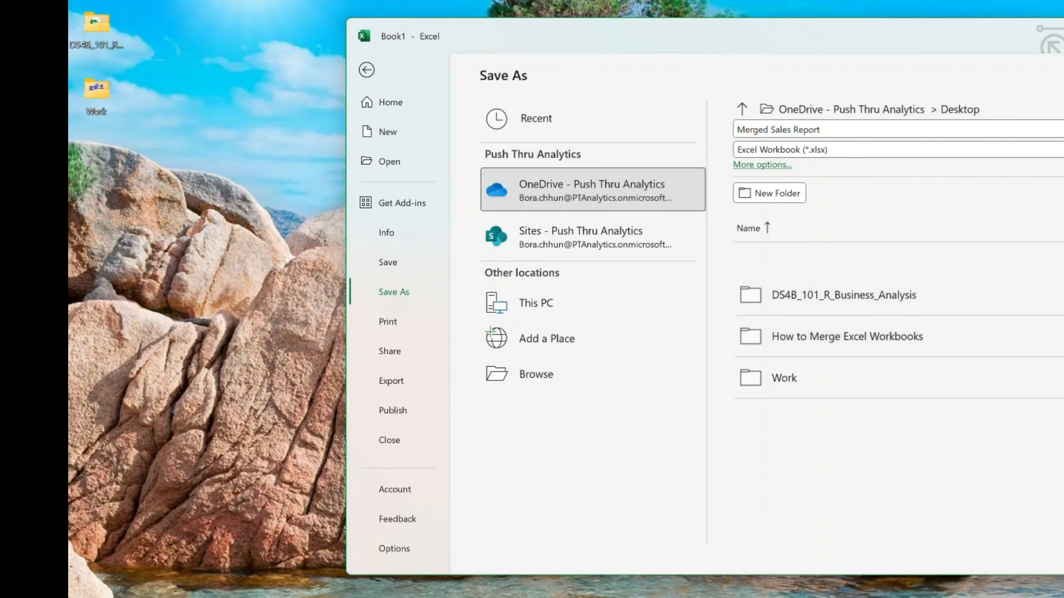
{"action": "key", "text": "Return"}
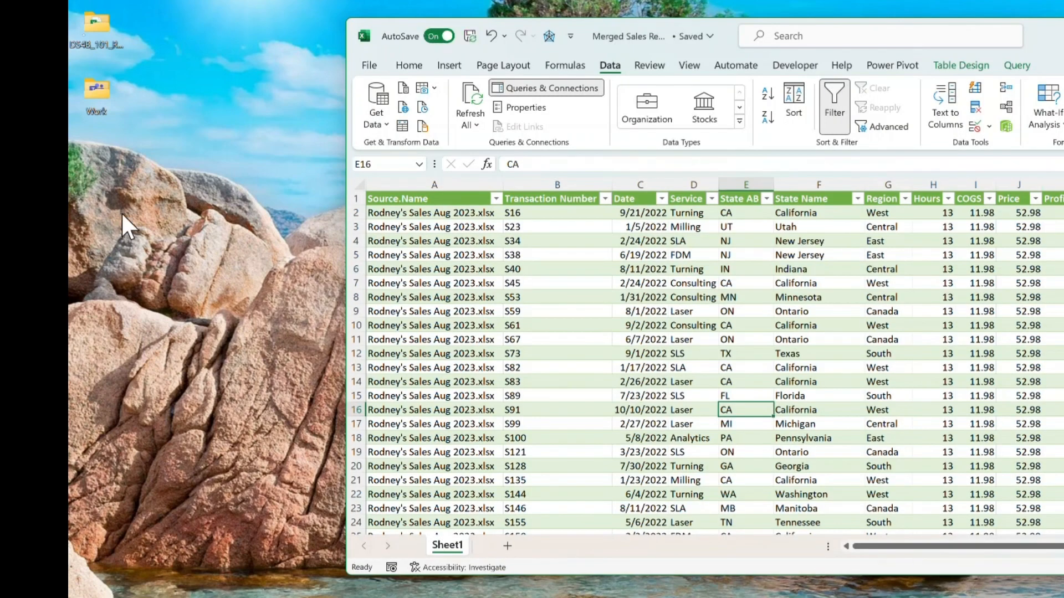